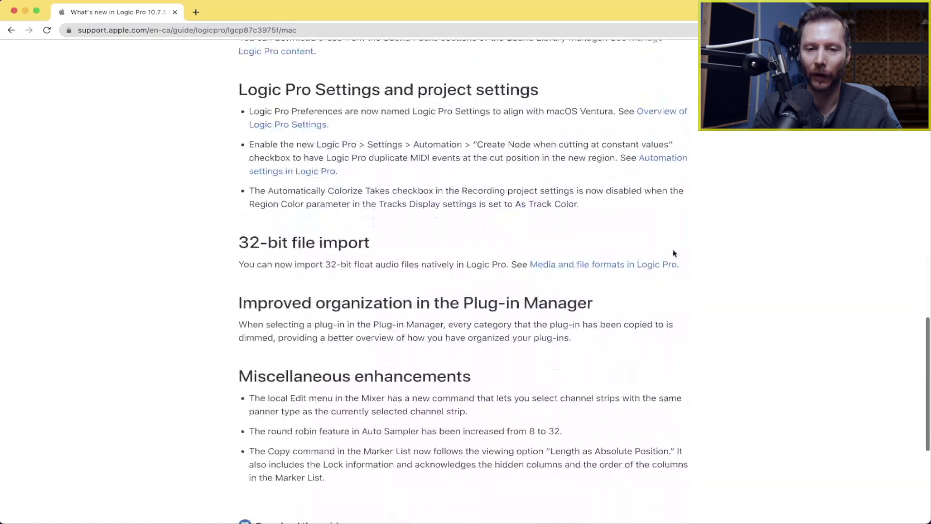
pyautogui.scroll(-5, 674, 252)
# Step: Scroll through the Logic Pro 10.7.5 release notes in Chrome and back to the top
pyautogui.scroll(15, 673, 253)
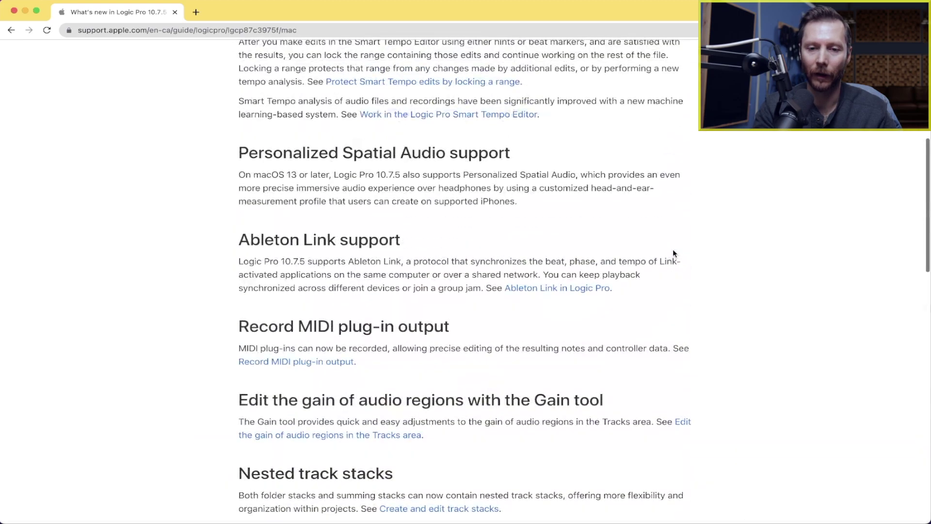
pyautogui.scroll(6, 673, 252)
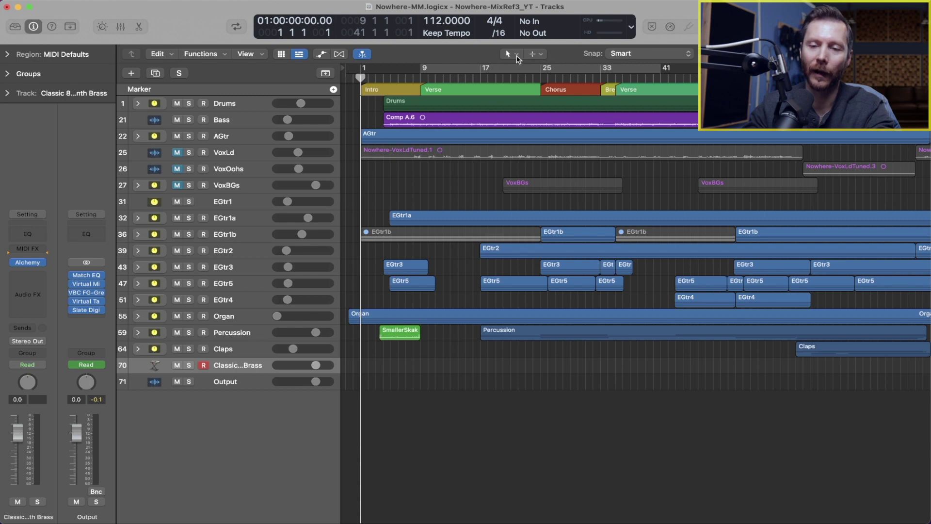
# Step: Make Gain the Command-click tool, then expand the EGtr3 stack and zoom in on its regions
pyautogui.click(517, 54)
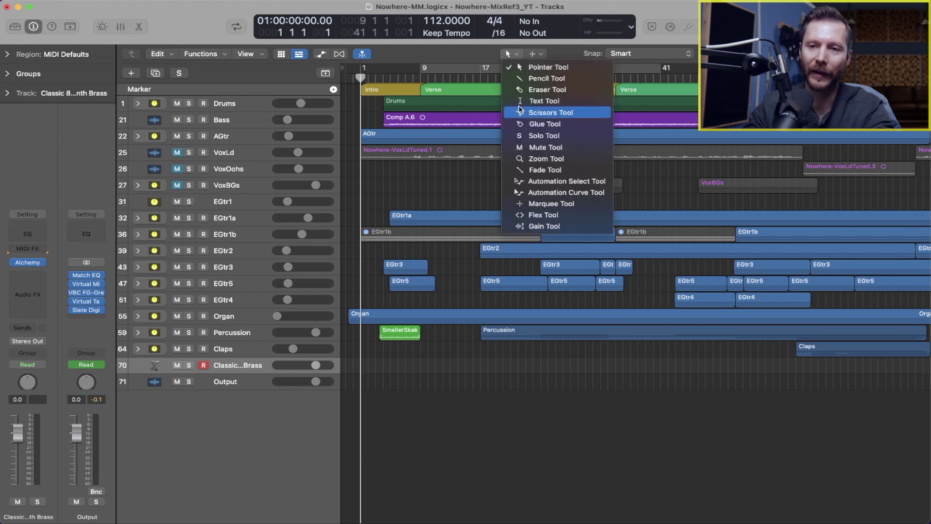
pyautogui.click(542, 57)
pyautogui.click(542, 55)
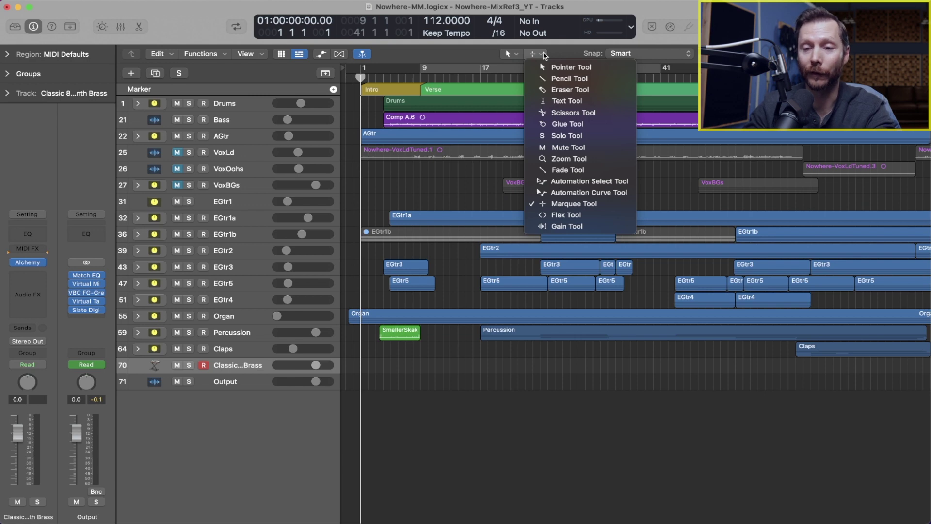
pyautogui.click(556, 228)
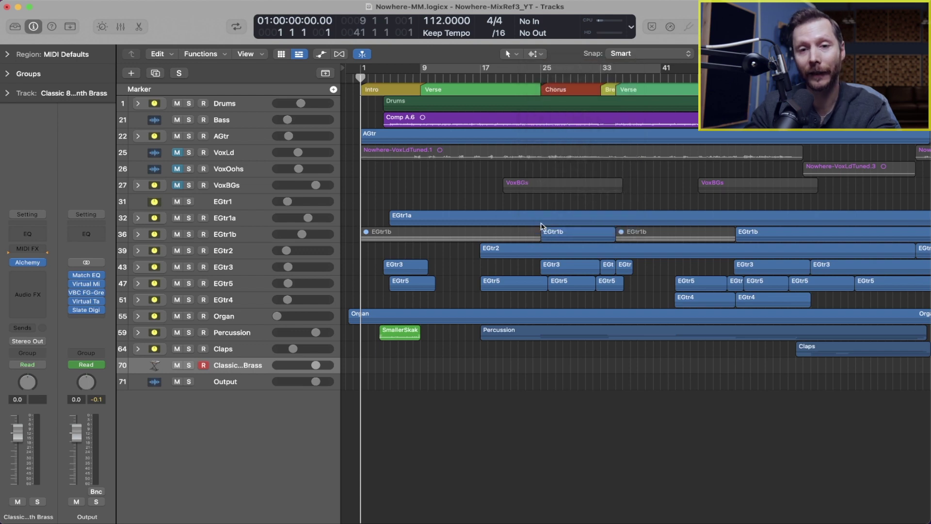
pyautogui.click(139, 267)
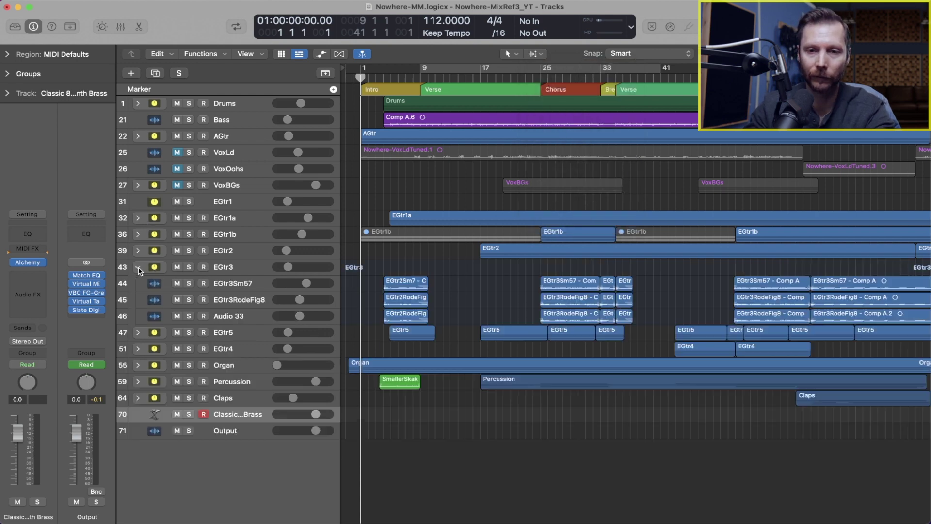
pyautogui.moveTo(366, 265); pyautogui.dragTo(441, 348)
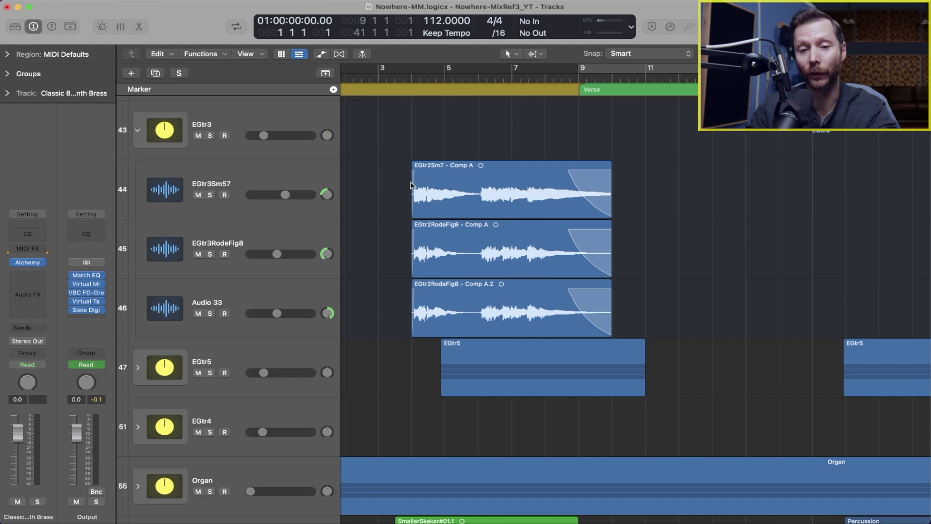
# Step: Lower the EGtr2Sm7 region's gain to -8.2 dB, then reset it to 0 dB in the Region inspector
pyautogui.click(471, 190)
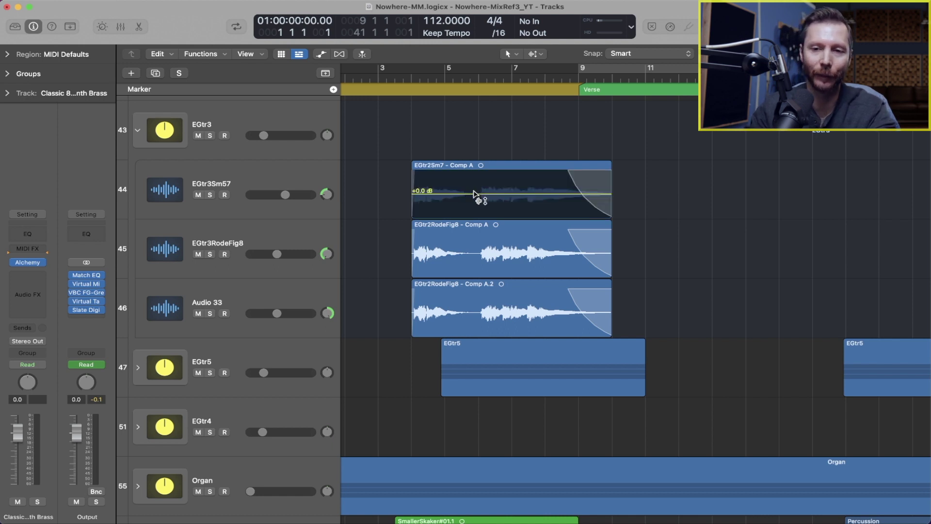
pyautogui.moveTo(474, 192)
pyautogui.mouseDown()
pyautogui.moveTo(473, 252)
pyautogui.moveTo(473, 160)
pyautogui.moveTo(474, 199)
pyautogui.mouseUp()
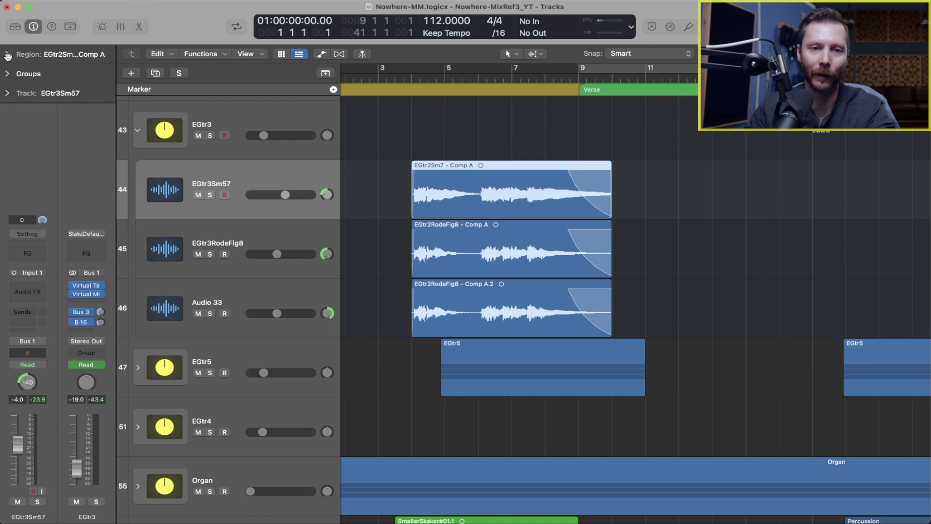
pyautogui.click(7, 55)
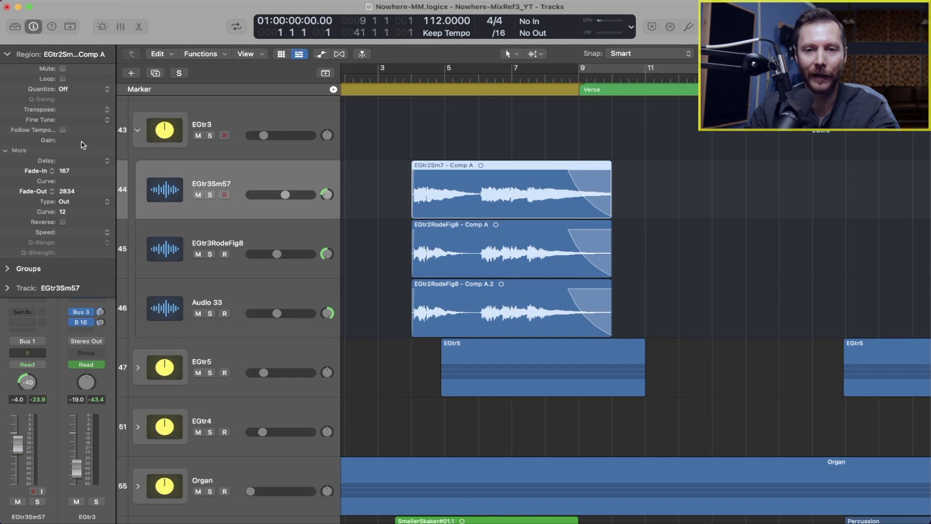
pyautogui.moveTo(84, 144)
pyautogui.mouseDown()
pyautogui.moveTo(72, 118)
pyautogui.moveTo(78, 189)
pyautogui.moveTo(73, 141)
pyautogui.mouseUp()
pyautogui.doubleClick(72, 140)
pyautogui.write('0')
pyautogui.press('Return')
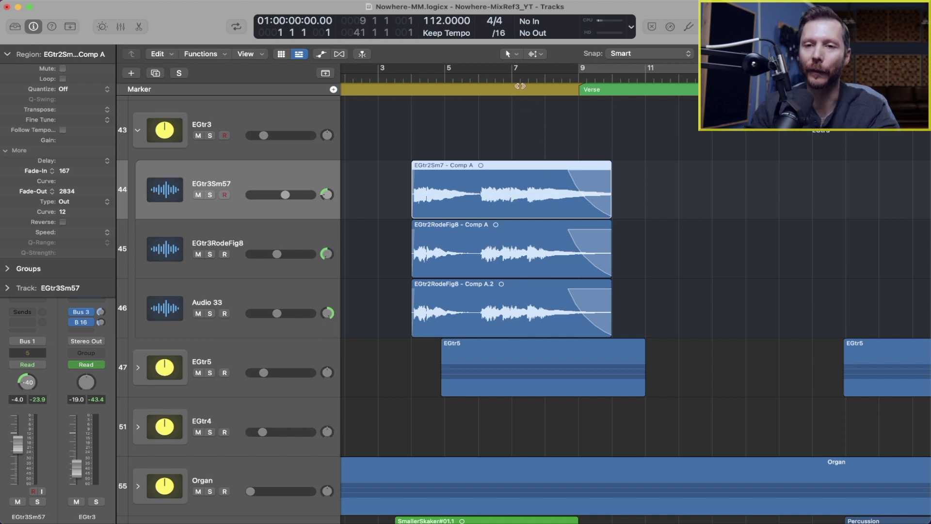
# Step: With Marquee as the Command-click tool, split a middle section off the EGtr2Sm7 region
pyautogui.click(537, 54)
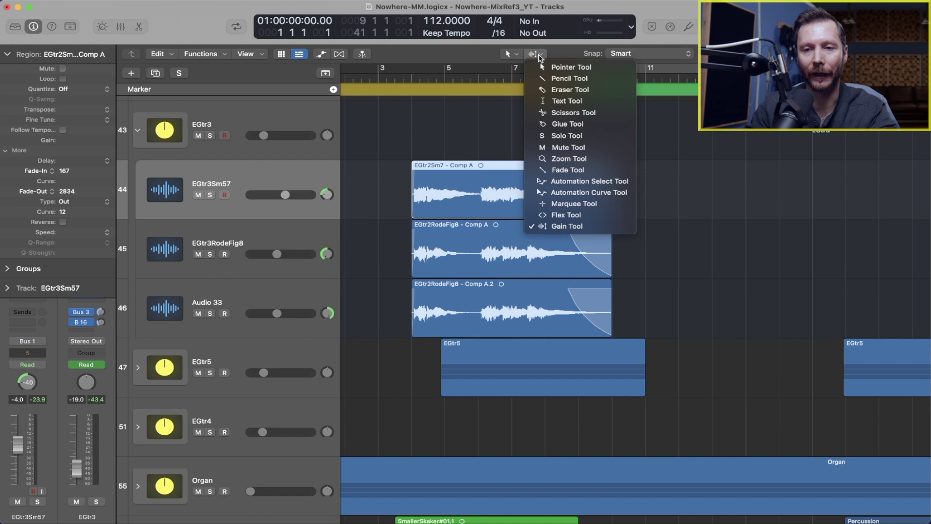
pyautogui.click(549, 205)
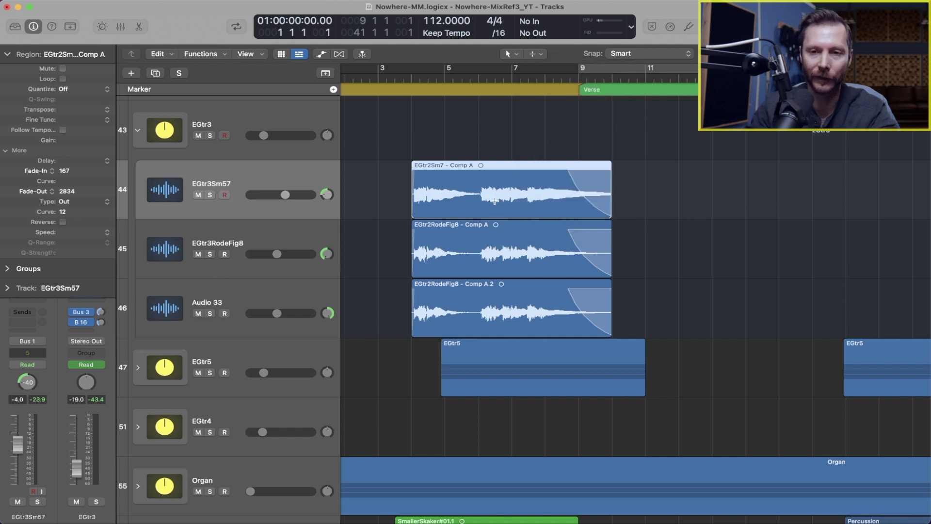
pyautogui.moveTo(482, 200); pyautogui.dragTo(529, 202)
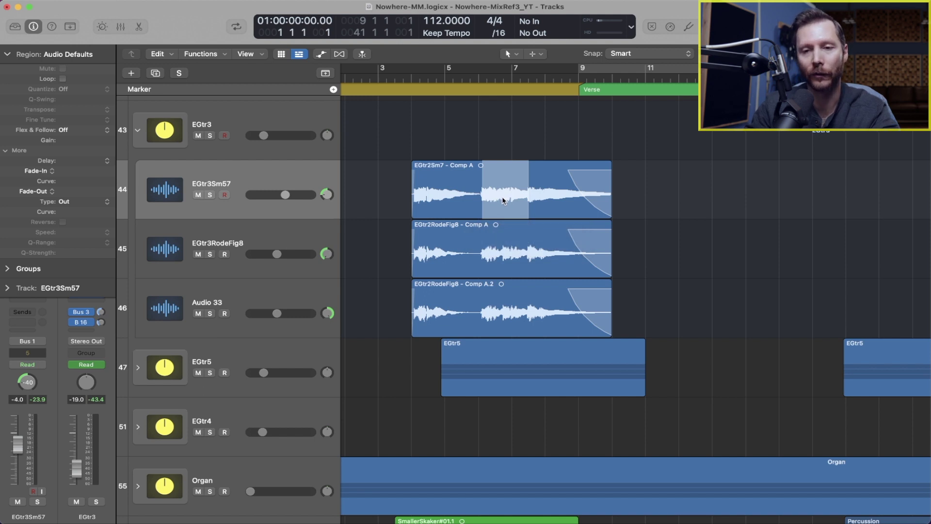
pyautogui.click(503, 200)
# Step: Switch back to the Gain tool, boost the split middle piece, and clear the selection
pyautogui.click(537, 55)
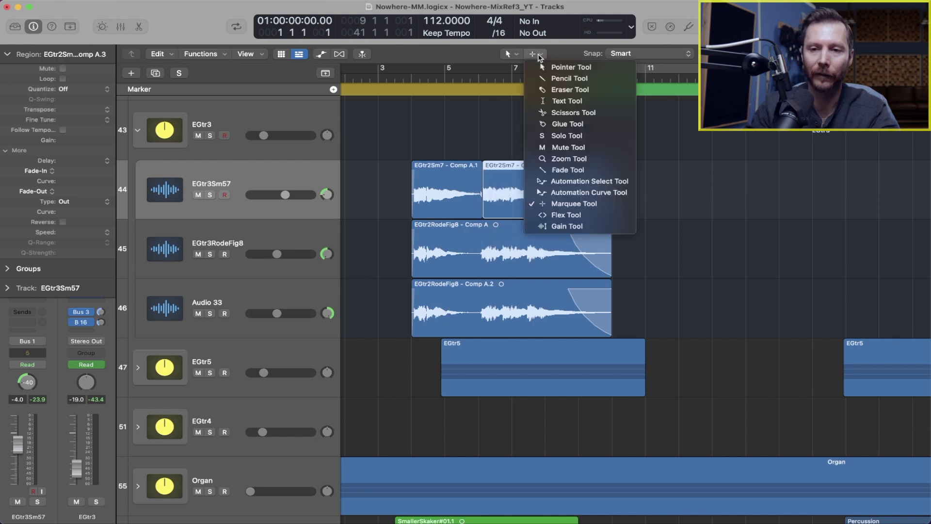
pyautogui.click(535, 226)
pyautogui.moveTo(506, 199); pyautogui.dragTo(505, 165)
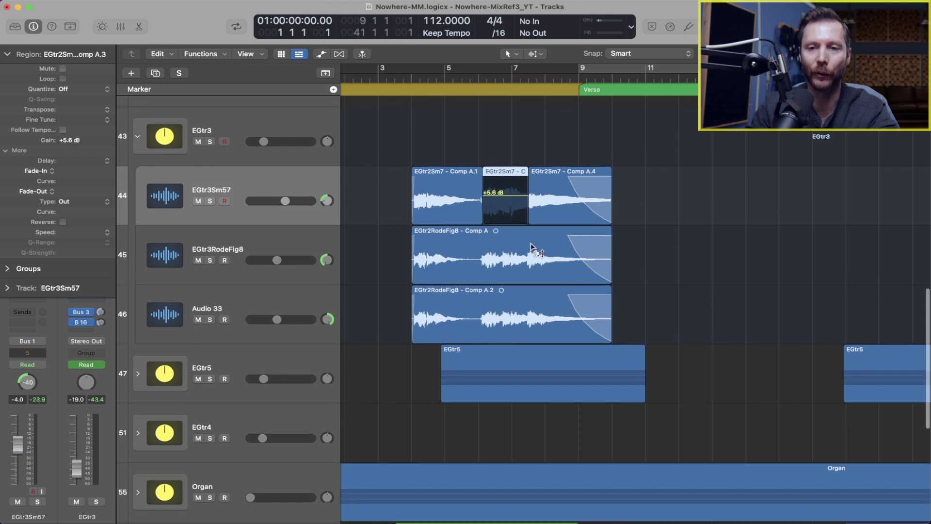
pyautogui.click(669, 201)
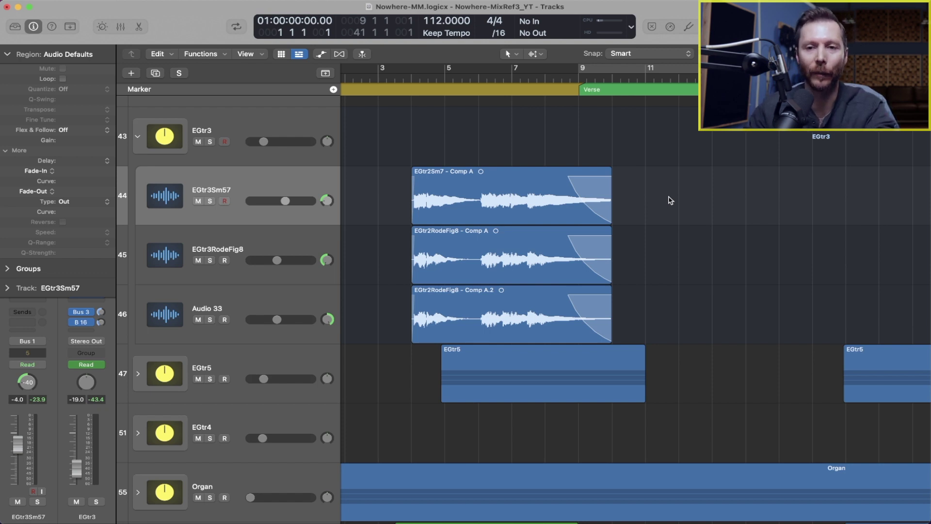
pyautogui.press('a')
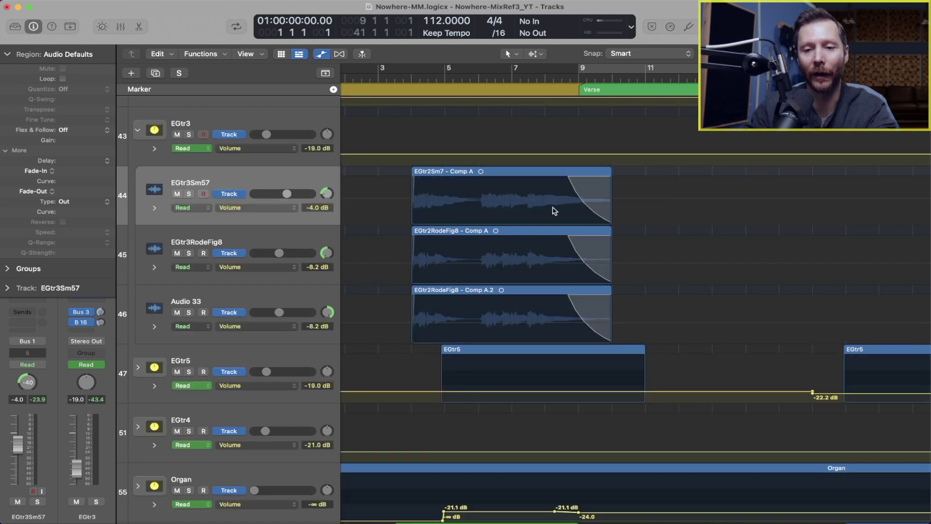
pyautogui.scroll(-2, 528, 211)
pyautogui.hscroll(1, 528, 211)
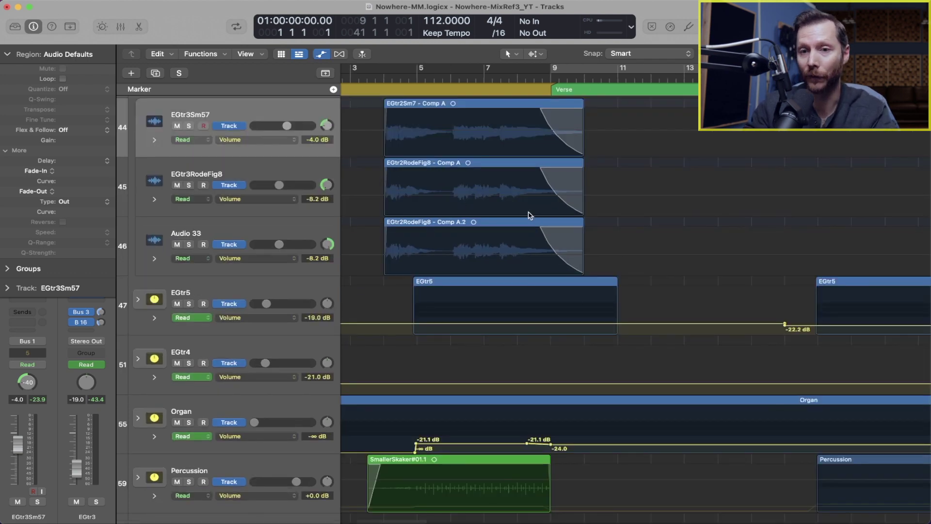
pyautogui.scroll(2, 528, 214)
pyautogui.hscroll(-1, 528, 215)
pyautogui.press('a')
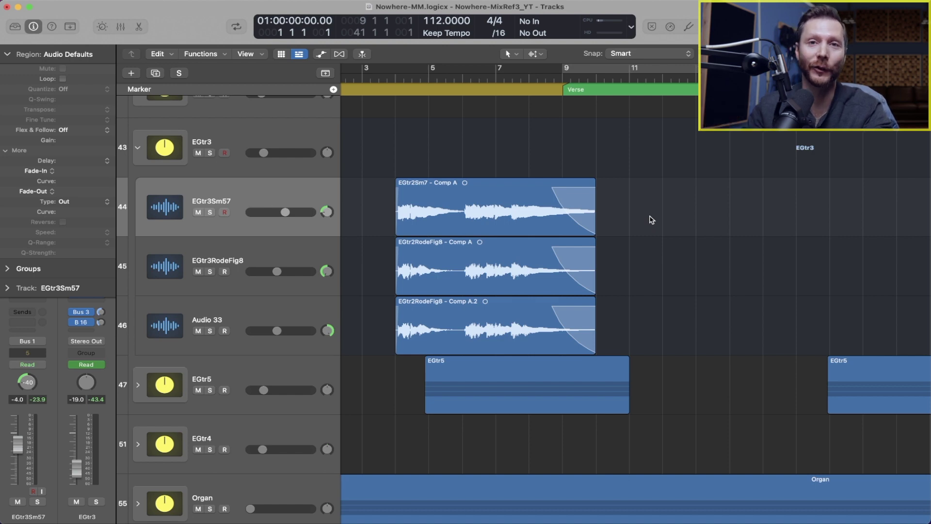
# Step: Zoom to fit, expand the Drums stack, select Kick, Sub and Kick Replace, and open the Mixer
pyautogui.press('z')
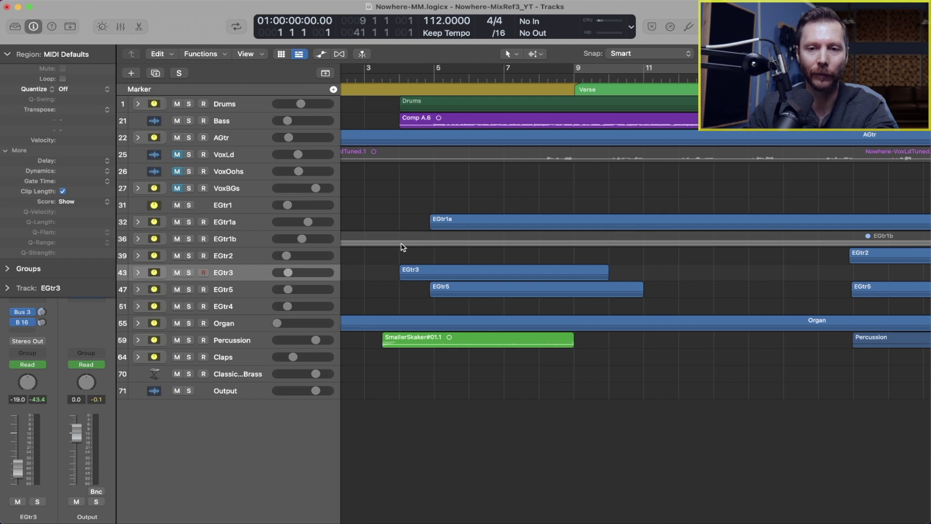
pyautogui.click(138, 104)
pyautogui.click(235, 139)
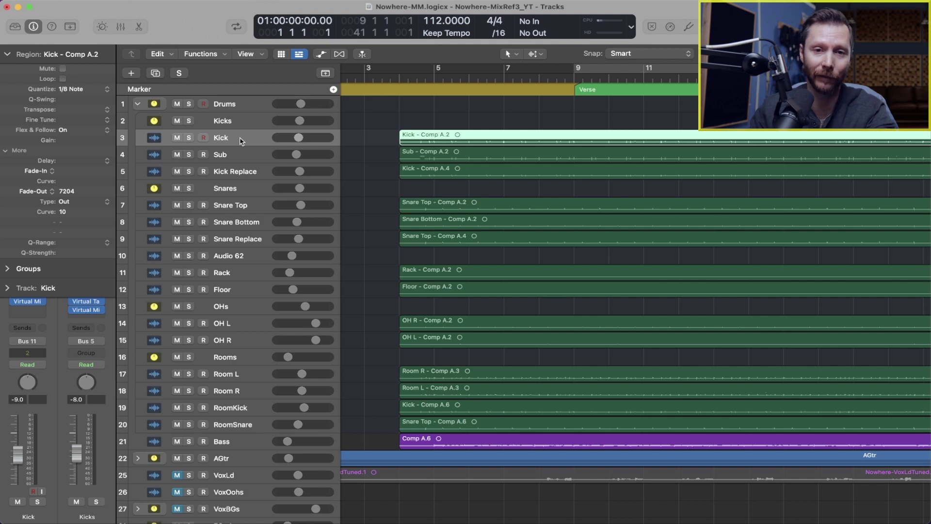
pyautogui.click(236, 158)
pyautogui.click(235, 175)
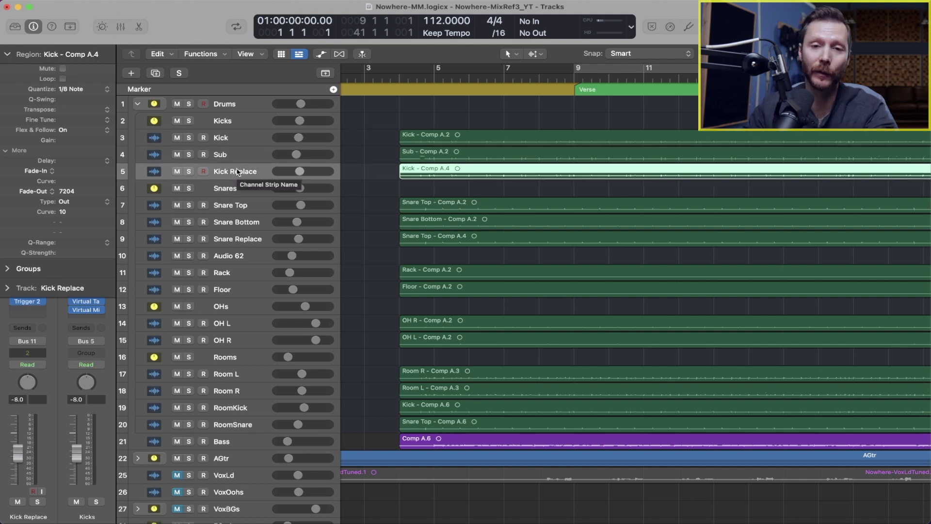
pyautogui.keyDown('shift'); pyautogui.click(238, 144); pyautogui.keyUp('shift')
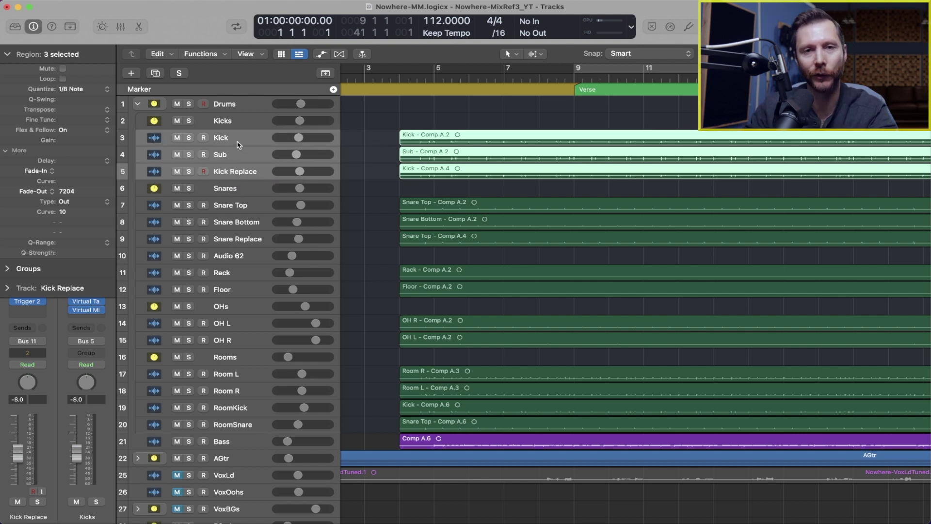
pyautogui.press('x')
pyautogui.click(266, 517)
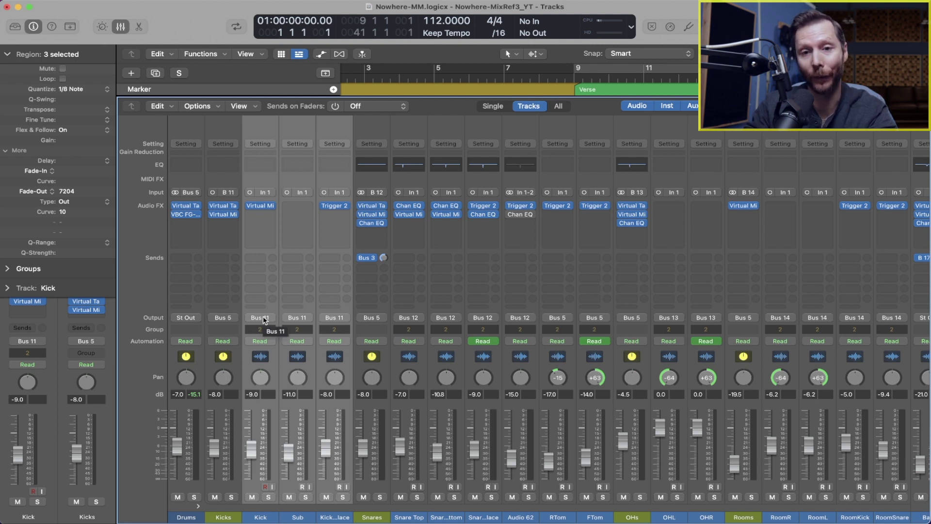
pyautogui.click(226, 518)
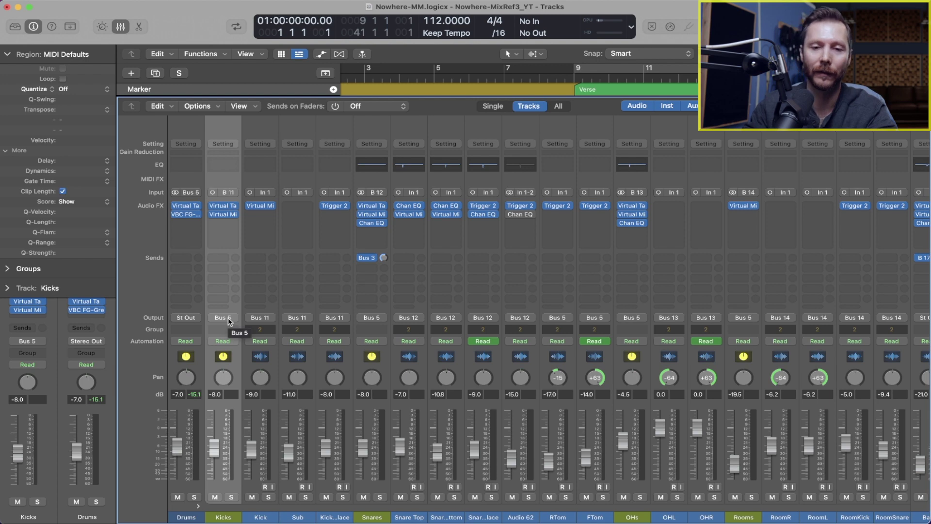
pyautogui.click(186, 516)
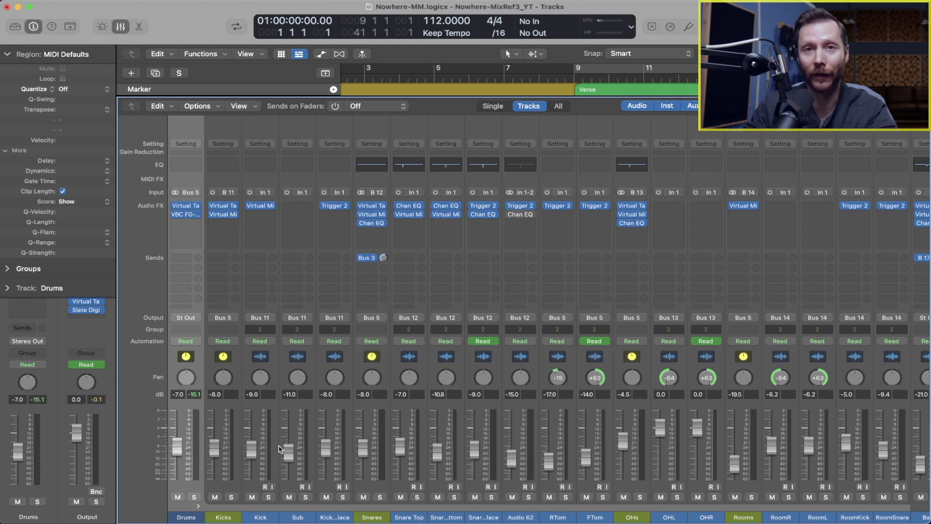
# Step: Route Kick, Sub and Kick Replace to Bus 5 (Drums) and delete the Kicks aux channel
pyautogui.moveTo(260, 516); pyautogui.dragTo(328, 516)
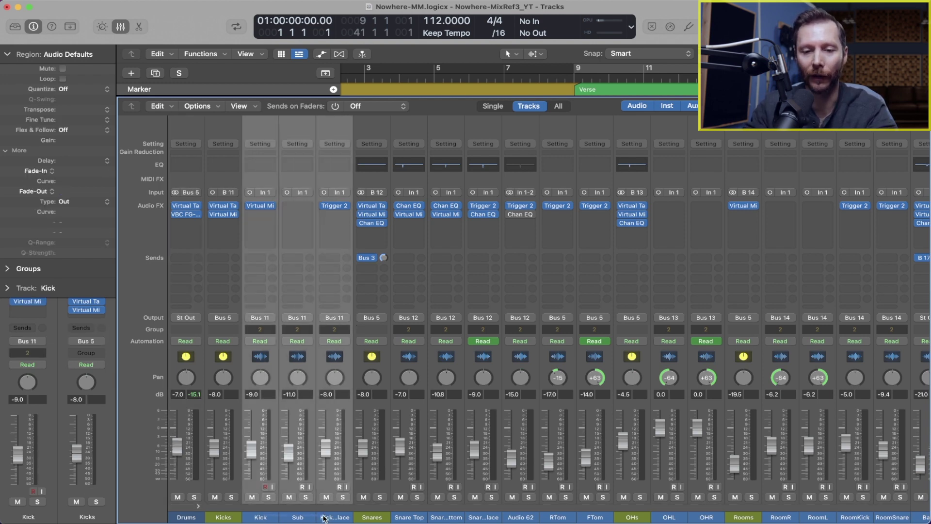
pyautogui.click(270, 319)
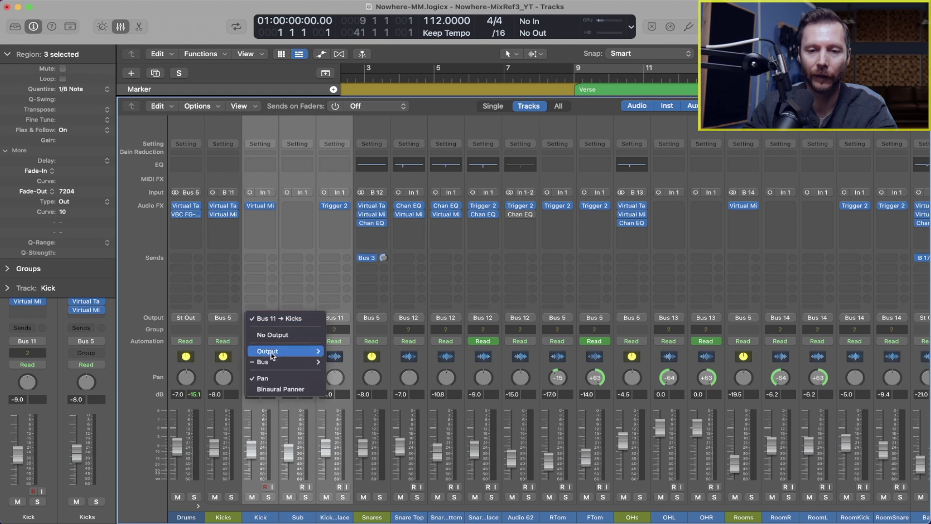
pyautogui.moveTo(272, 363)
pyautogui.moveTo(357, 184)
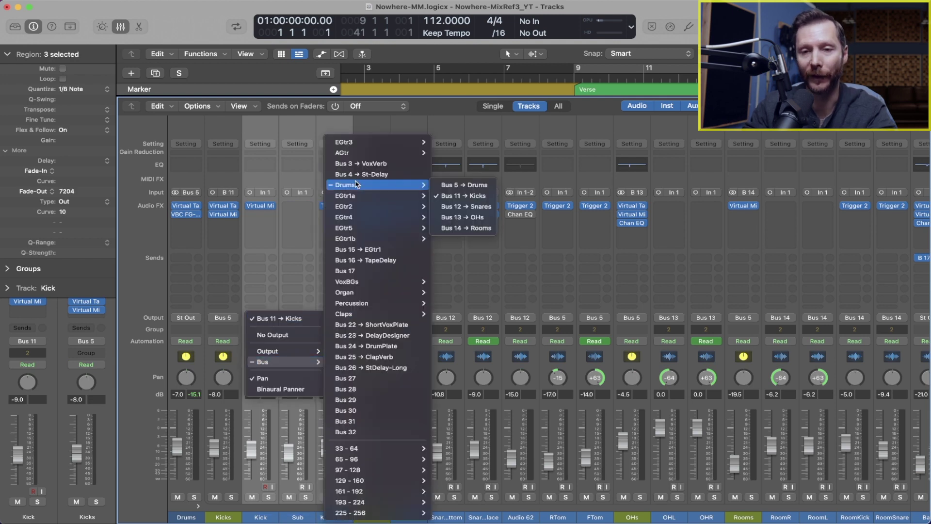
pyautogui.click(442, 186)
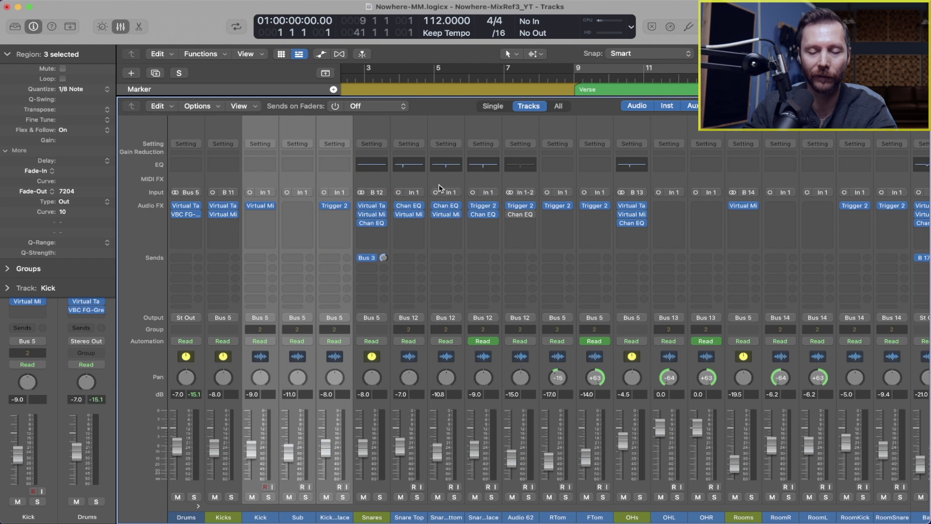
pyautogui.click(226, 507)
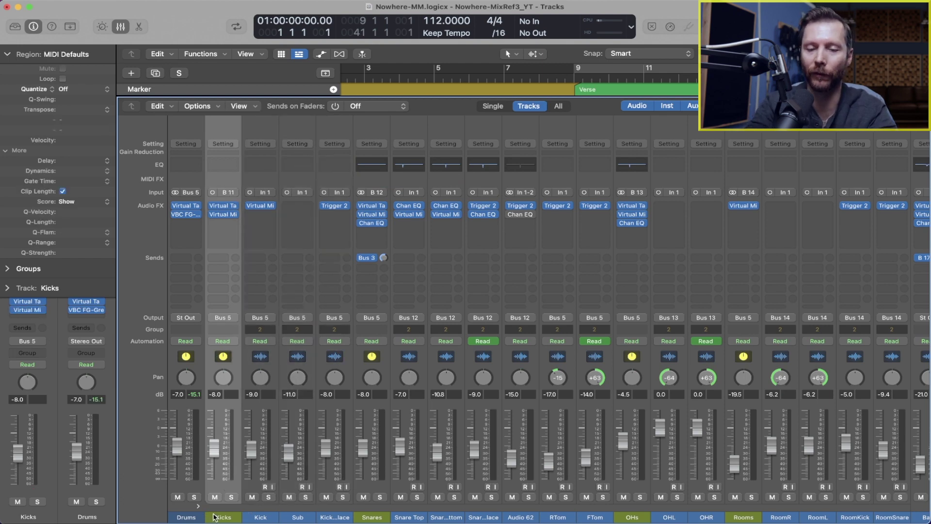
pyautogui.press('Delete')
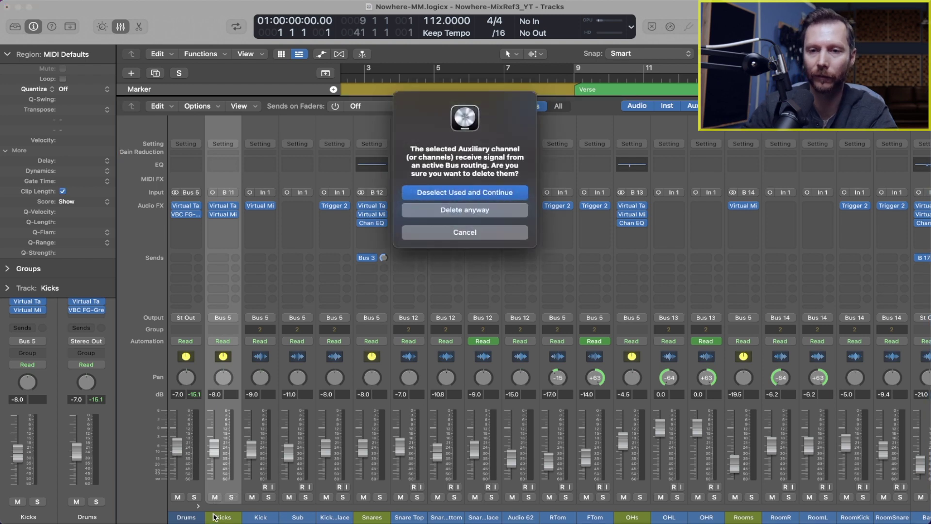
# Step: Confirm the Kicks aux deletion, close the Mixer, and put Kick, Sub and Kick Replace in a summing stack
pyautogui.click(459, 211)
pyautogui.press('x')
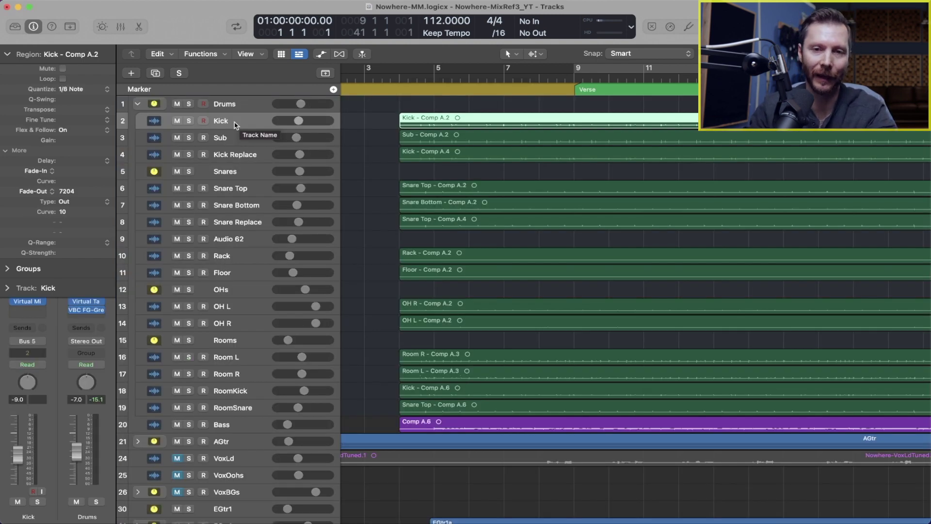
pyautogui.keyDown('shift'); pyautogui.click(235, 155); pyautogui.keyUp('shift')
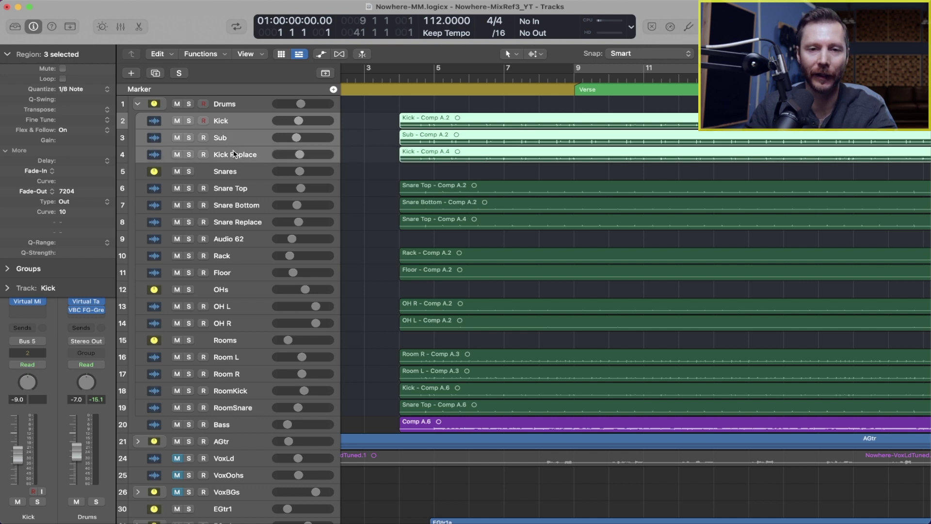
pyautogui.rightClick(238, 125)
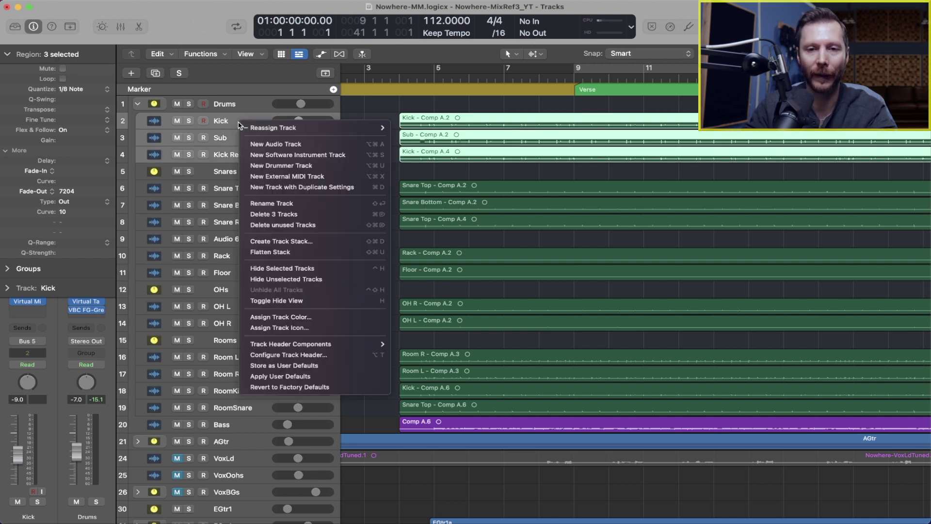
pyautogui.click(298, 241)
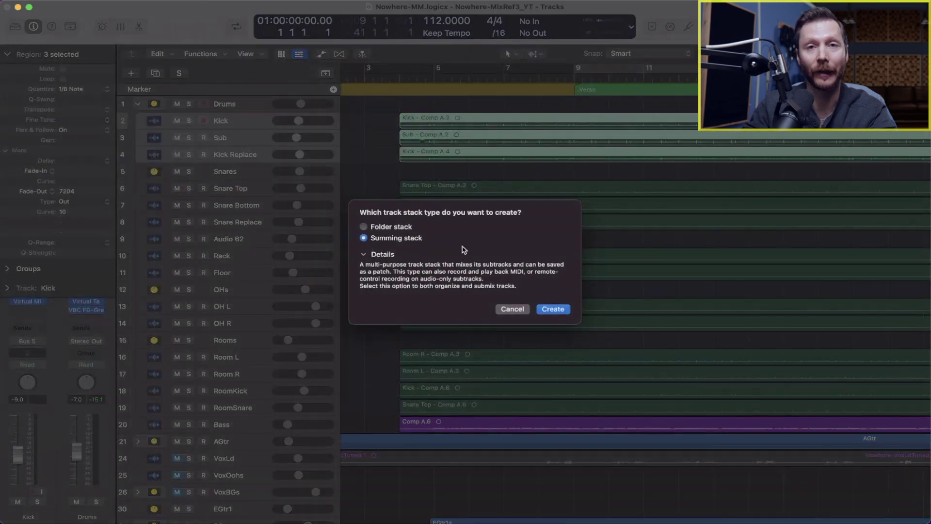
pyautogui.click(557, 310)
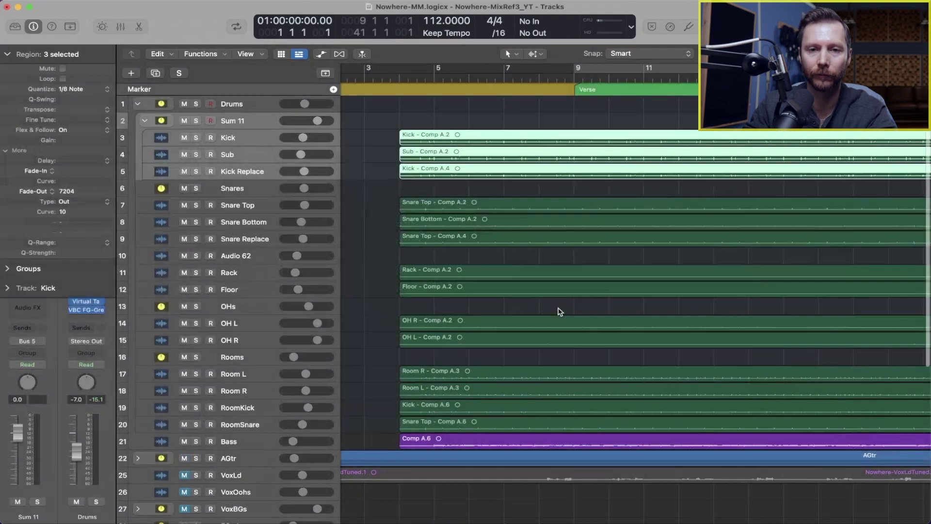
# Step: Rename the Sum 11 stack to 'KICKS ALL', then collapse and re-expand it
pyautogui.click(218, 140)
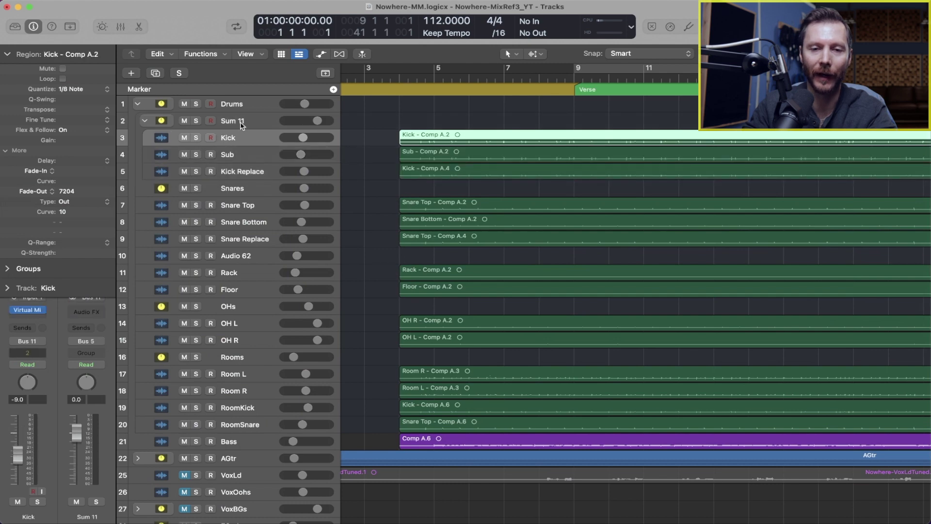
pyautogui.click(144, 121)
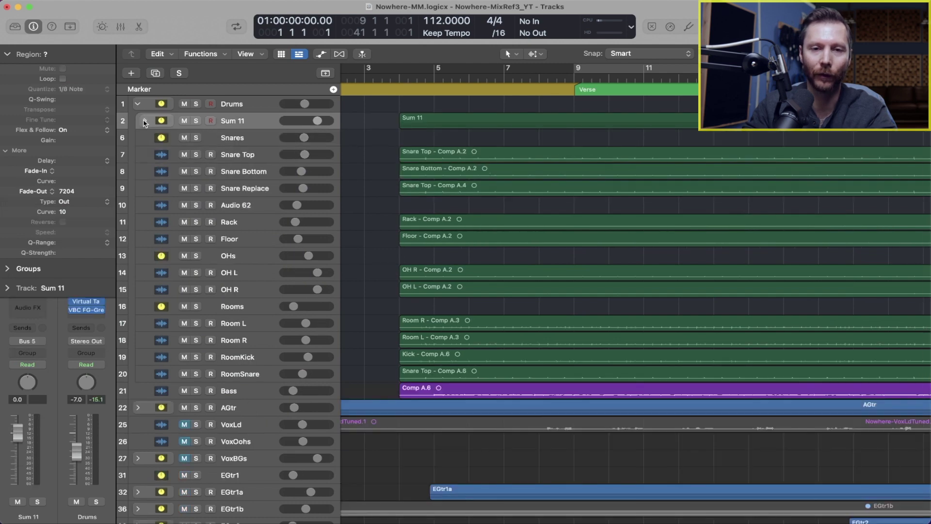
pyautogui.click(145, 121)
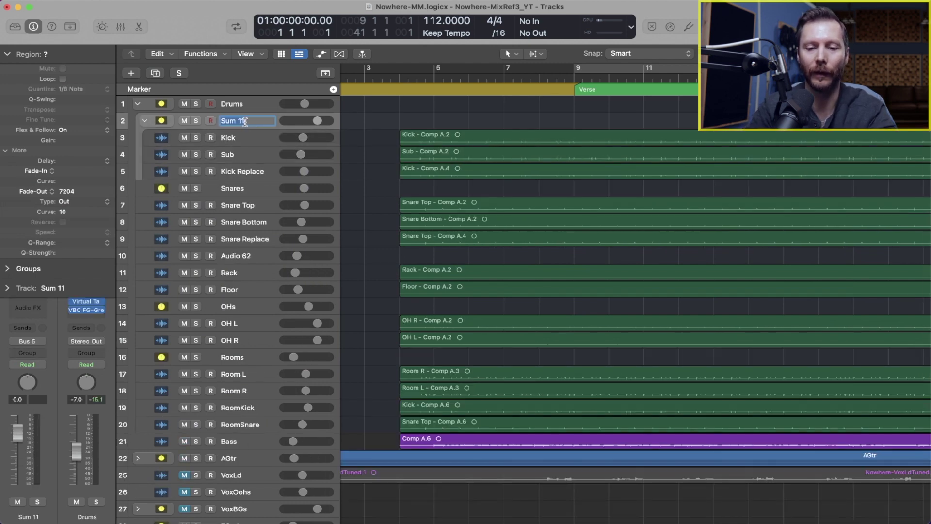
pyautogui.write('Ki')
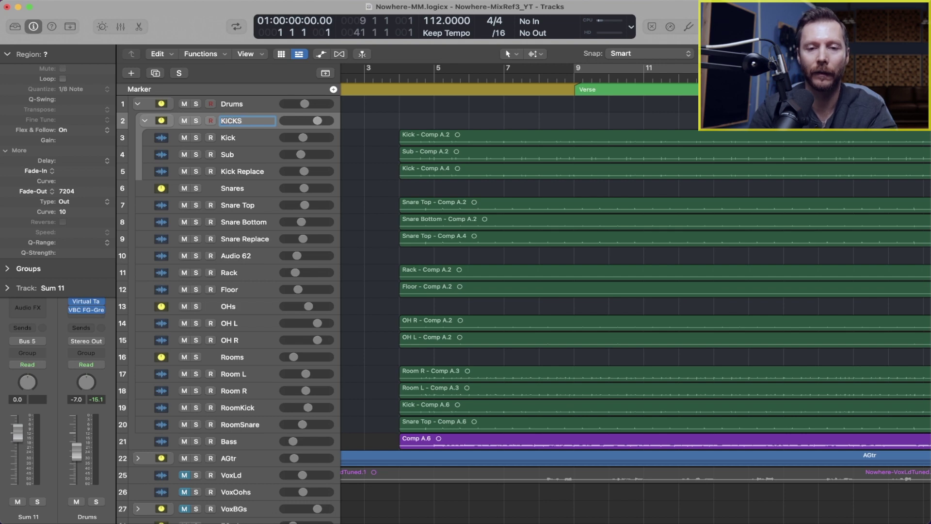
pyautogui.write('CKS ALL')
pyautogui.press('Return')
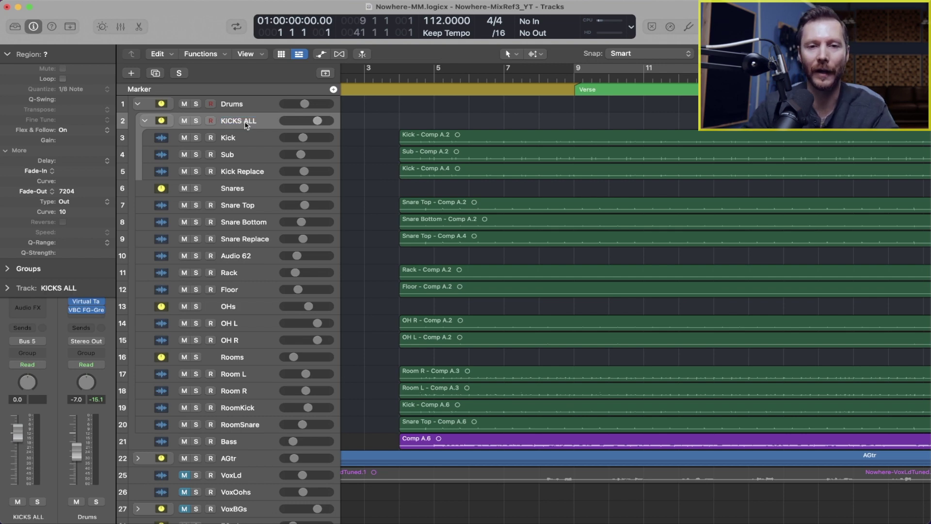
pyautogui.click(144, 122)
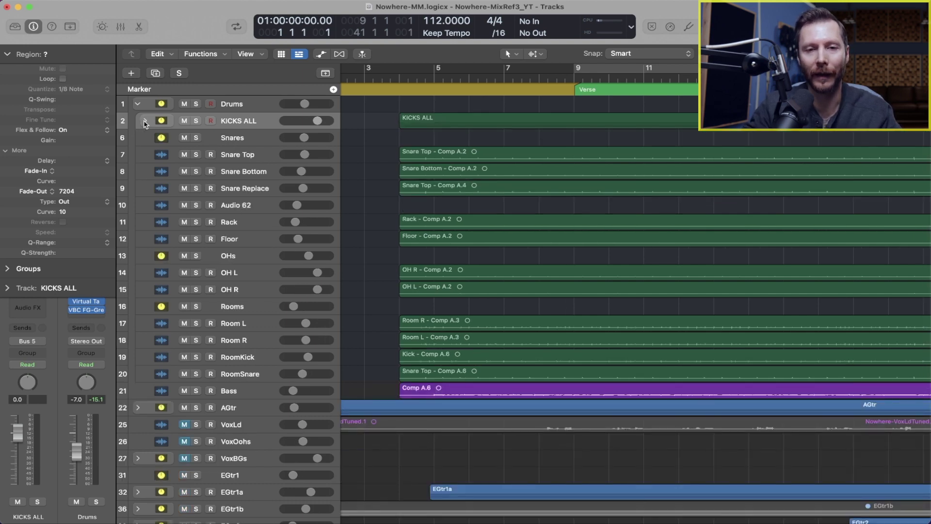
pyautogui.click(144, 121)
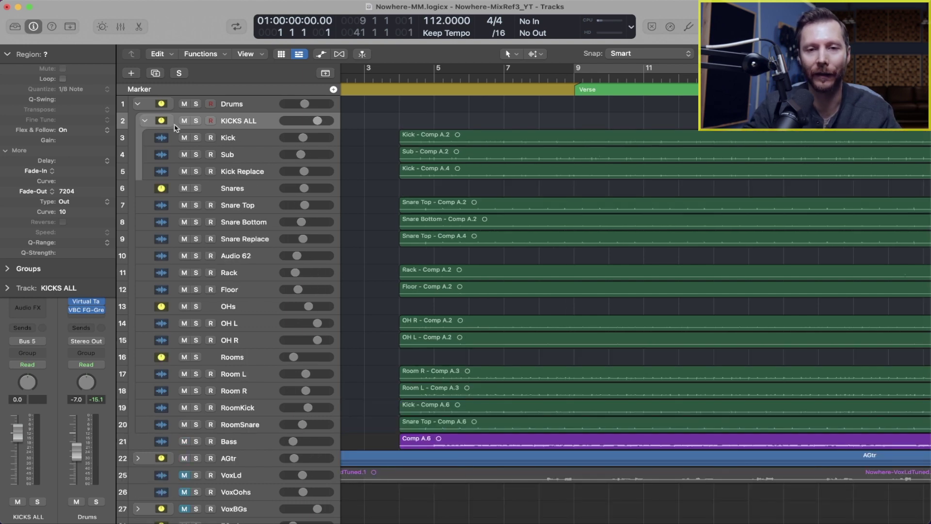
# Step: Select the Snares, OHs and Rooms tracks
pyautogui.click(251, 191)
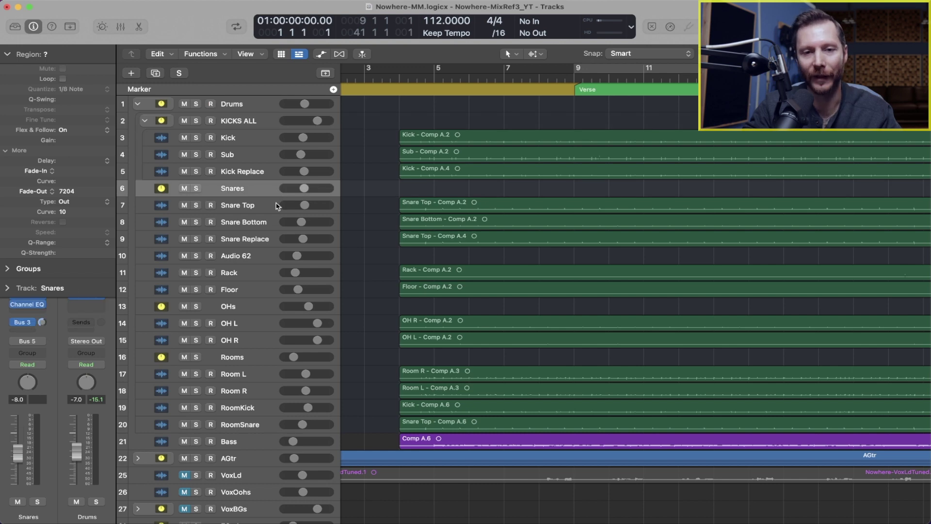
pyautogui.click(248, 310)
pyautogui.click(235, 363)
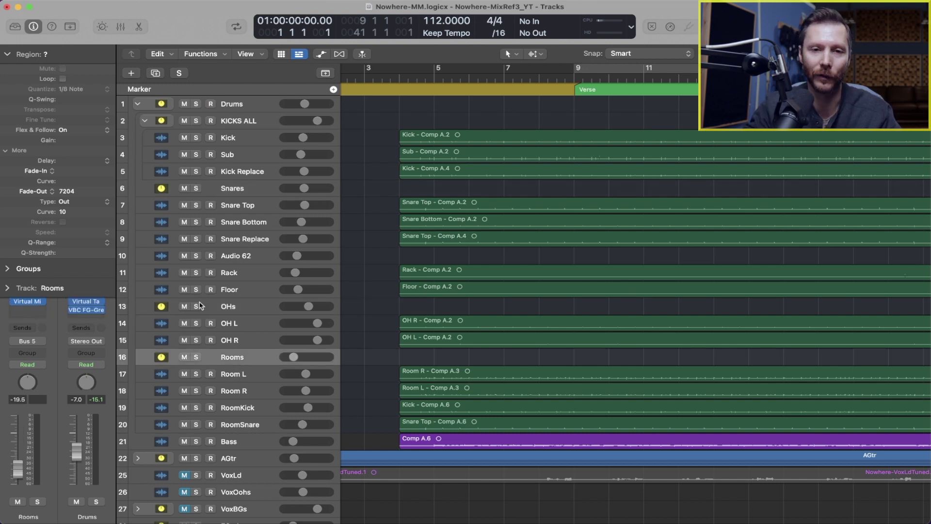
pyautogui.click(137, 105)
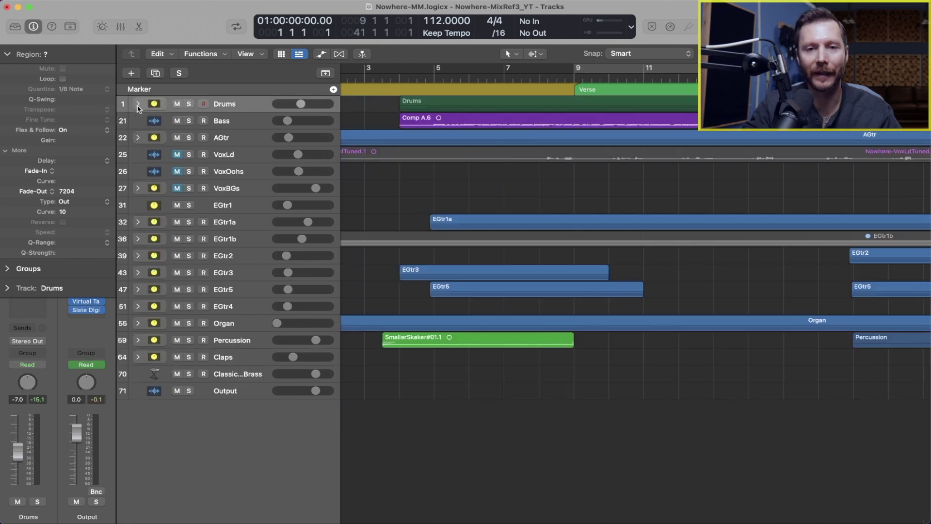
pyautogui.click(240, 209)
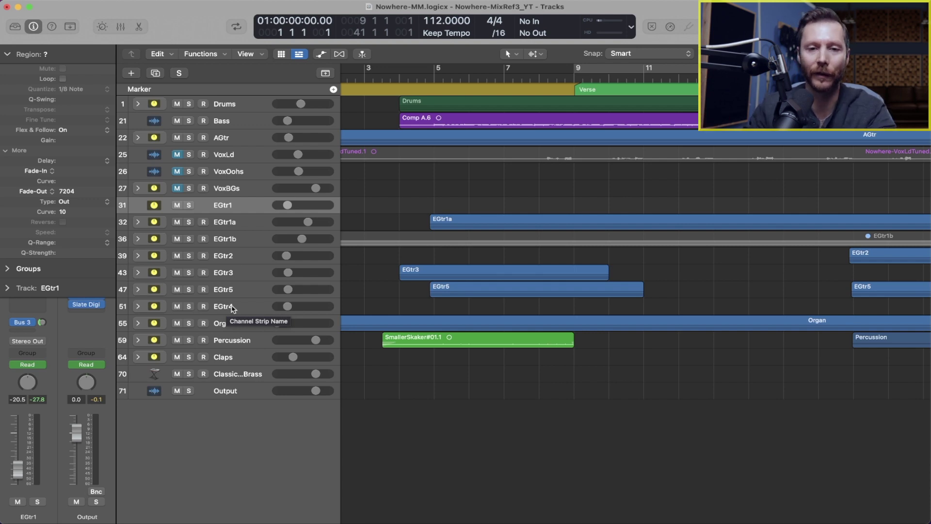
pyautogui.hscroll(1, 232, 309)
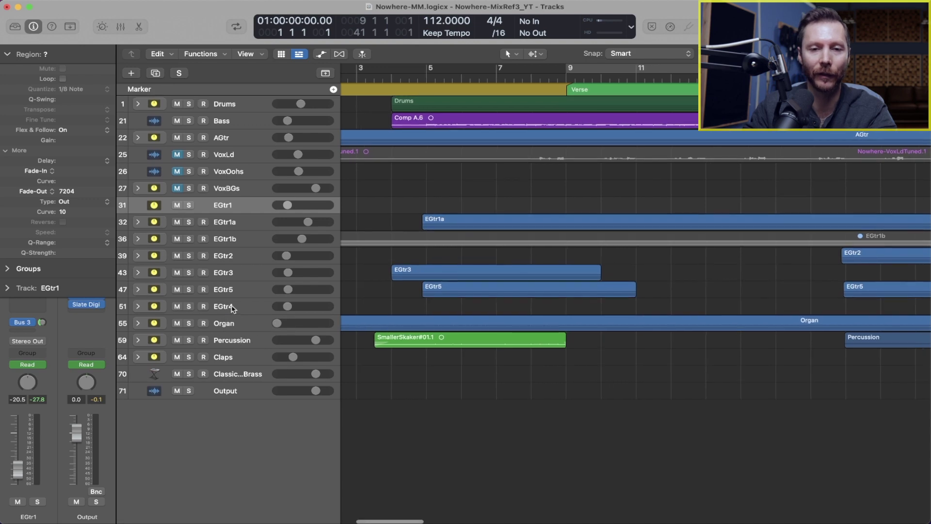
# Step: Group the selected electric guitar tracks into a new summing track stack
pyautogui.click(232, 309)
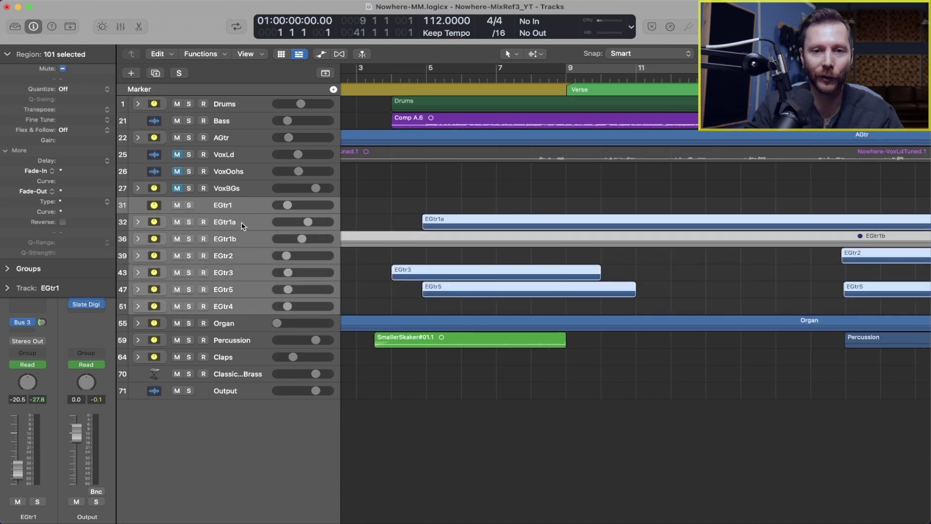
pyautogui.rightClick(241, 206)
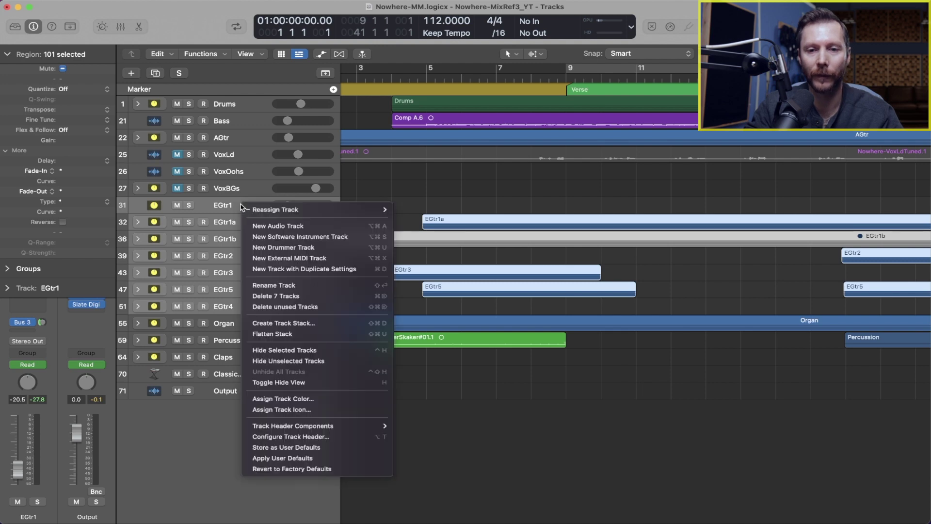
pyautogui.click(290, 323)
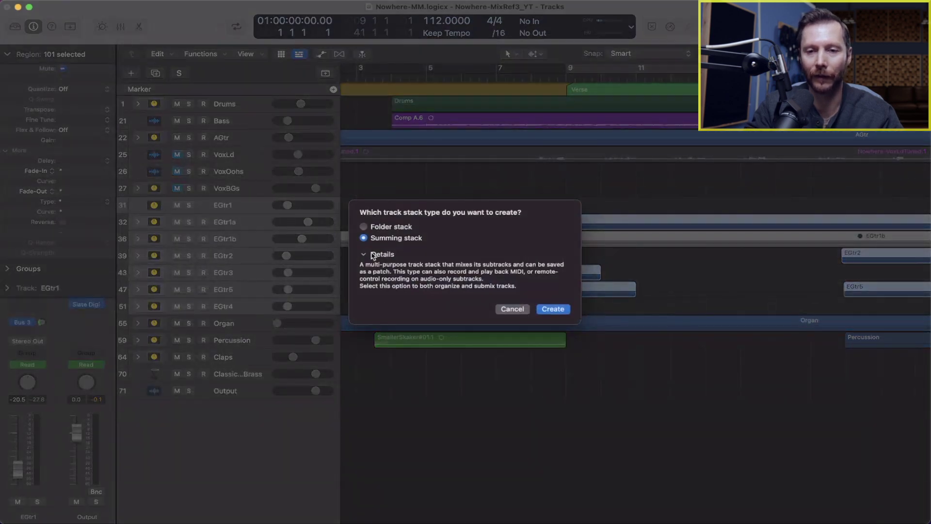
pyautogui.click(552, 310)
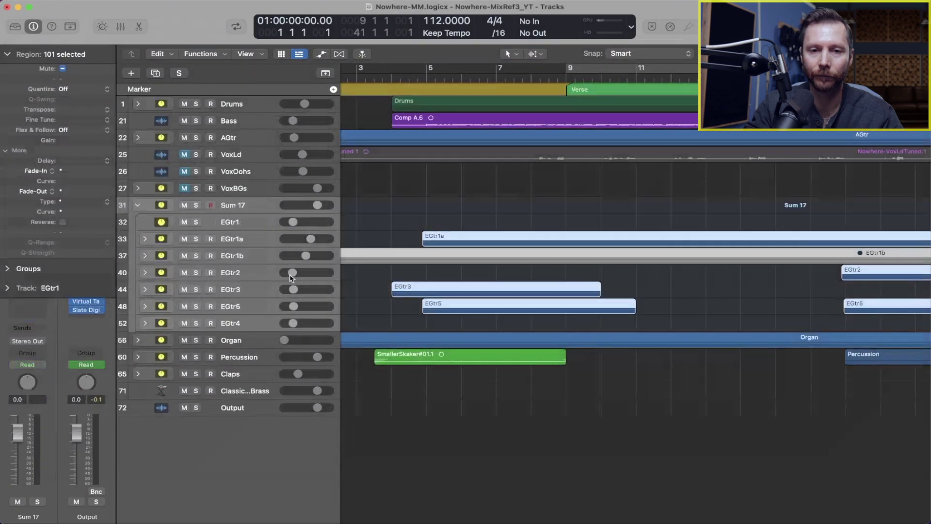
# Step: Rename the Sum 17 stack to 'EGTRS ALL', collapse and re-expand it, and select EGtr1
pyautogui.doubleClick(240, 205)
pyautogui.write('EGTRS ALL')
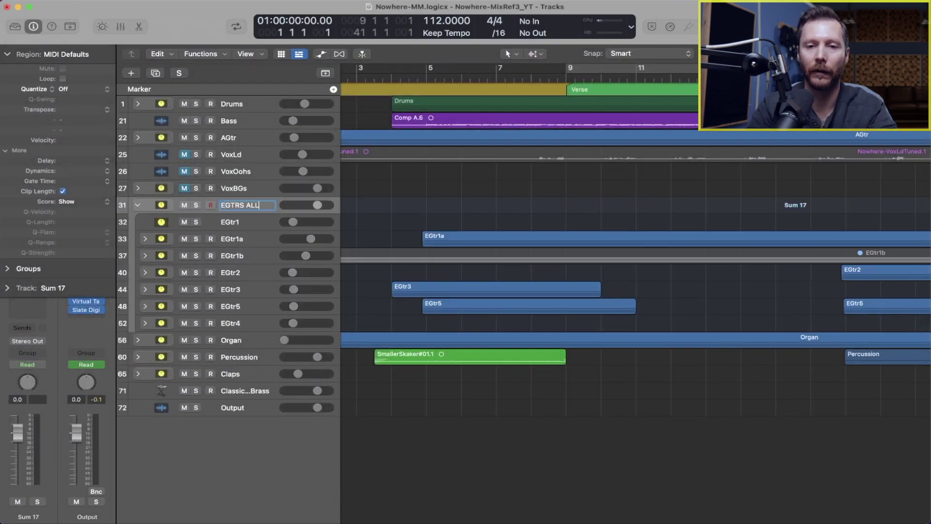
pyautogui.press('Return')
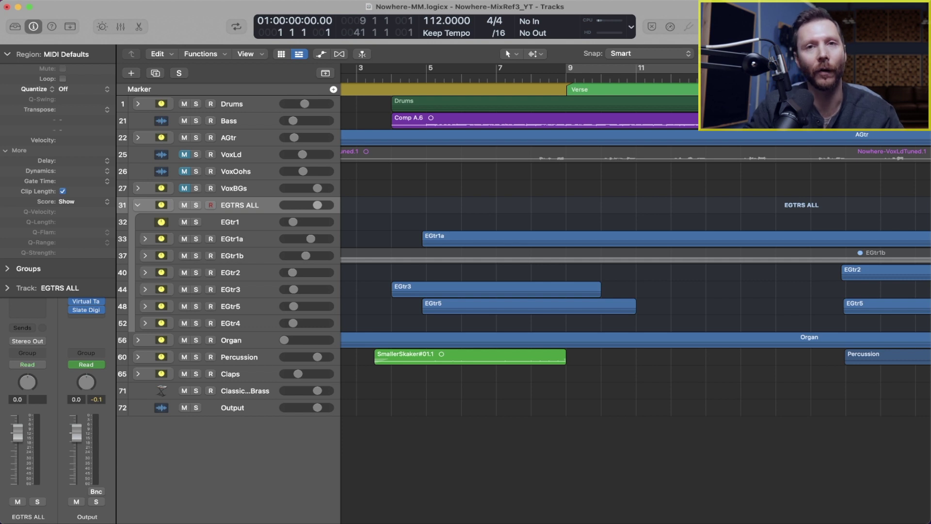
pyautogui.click(138, 206)
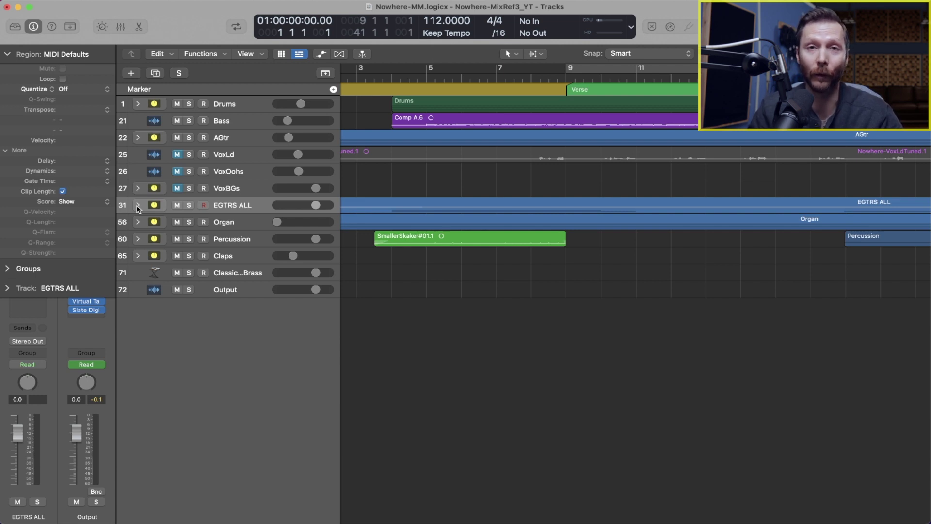
pyautogui.click(137, 206)
pyautogui.click(245, 225)
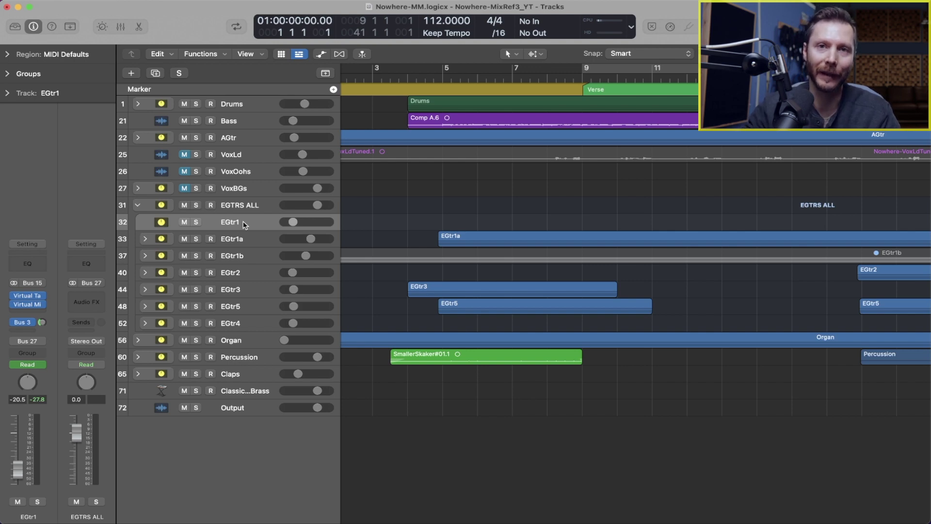
# Step: Insert a stereo Pedalboard from Amps and Pedals on an empty EGtr1 Audio FX slot
pyautogui.click(32, 311)
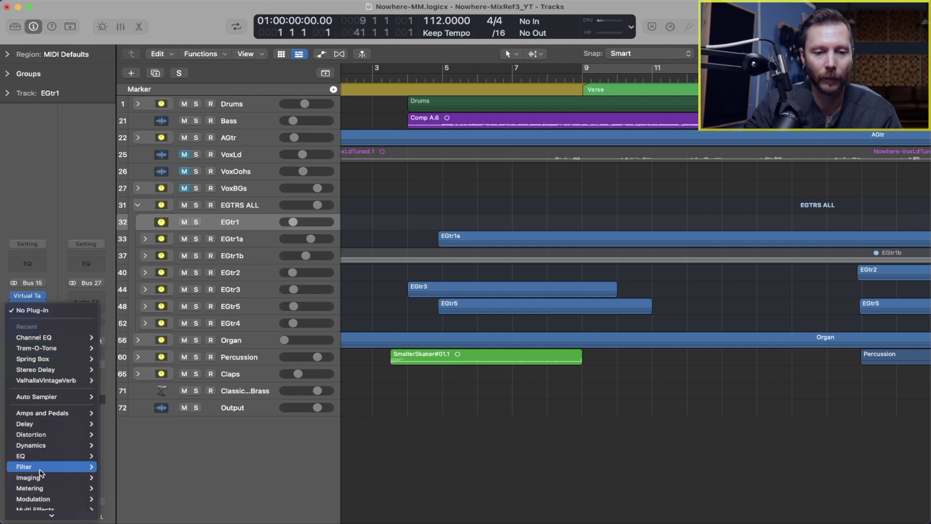
pyautogui.scroll(-3, 53, 488)
pyautogui.moveTo(51, 349)
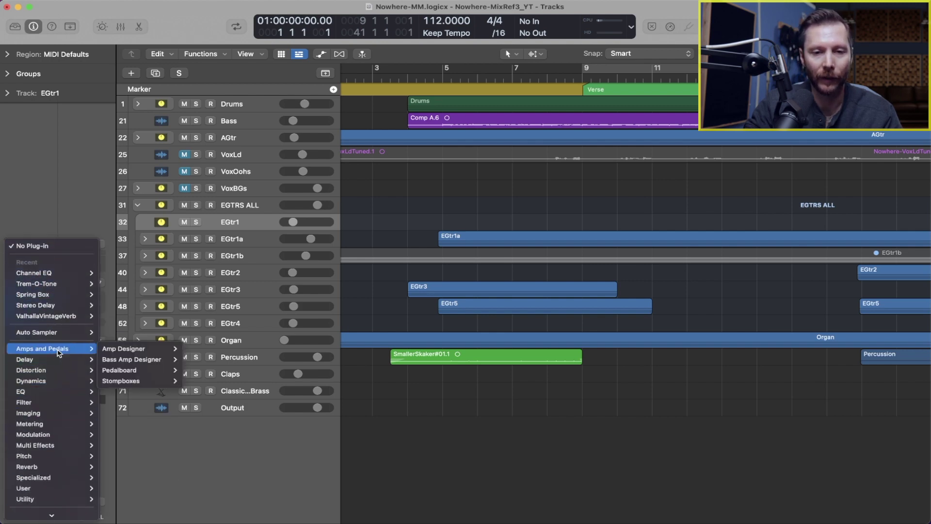
pyautogui.moveTo(161, 371)
pyautogui.click(195, 371)
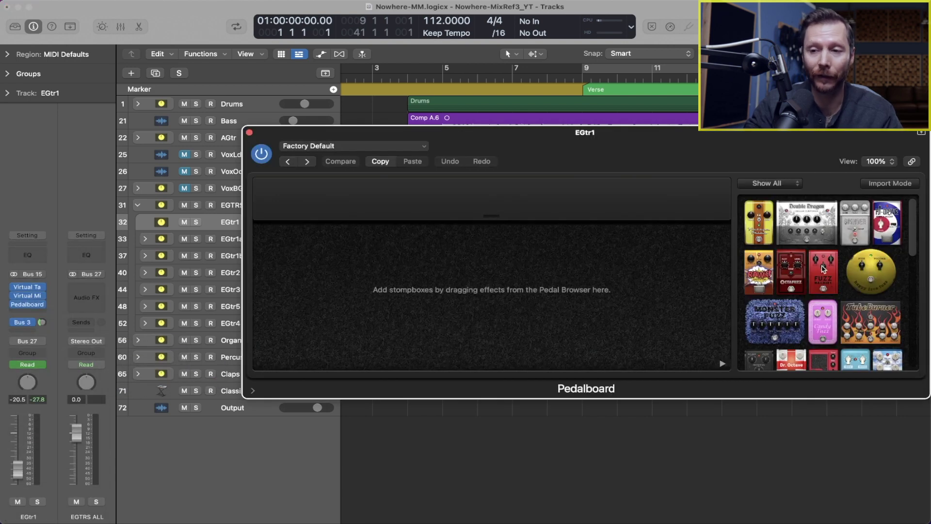
# Step: Browse the Pedalboard's stompbox list, then close the plug-in window
pyautogui.scroll(-10, 823, 268)
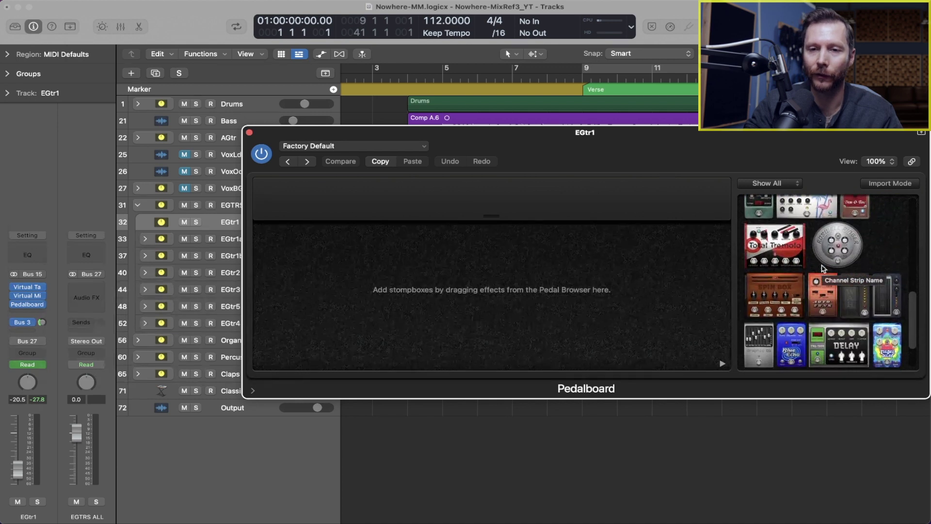
pyautogui.scroll(-5, 823, 269)
pyautogui.scroll(15, 823, 268)
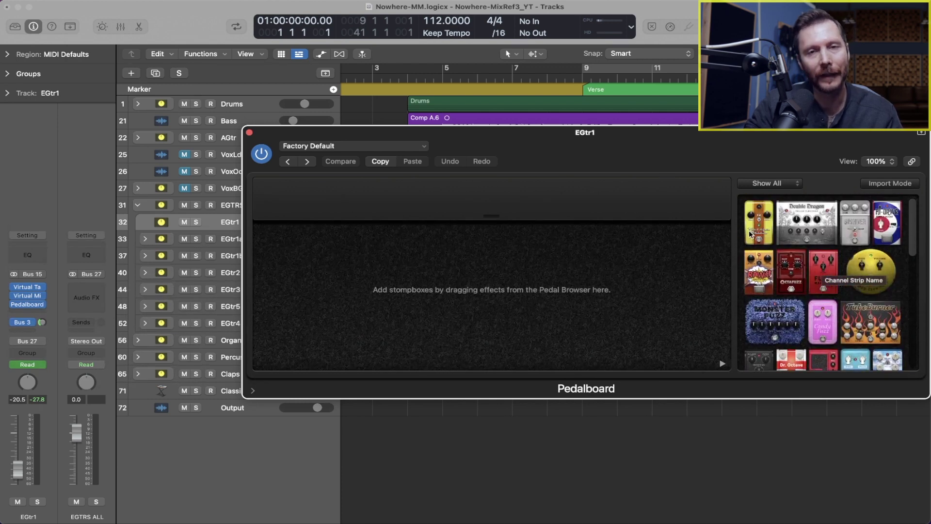
pyautogui.click(249, 133)
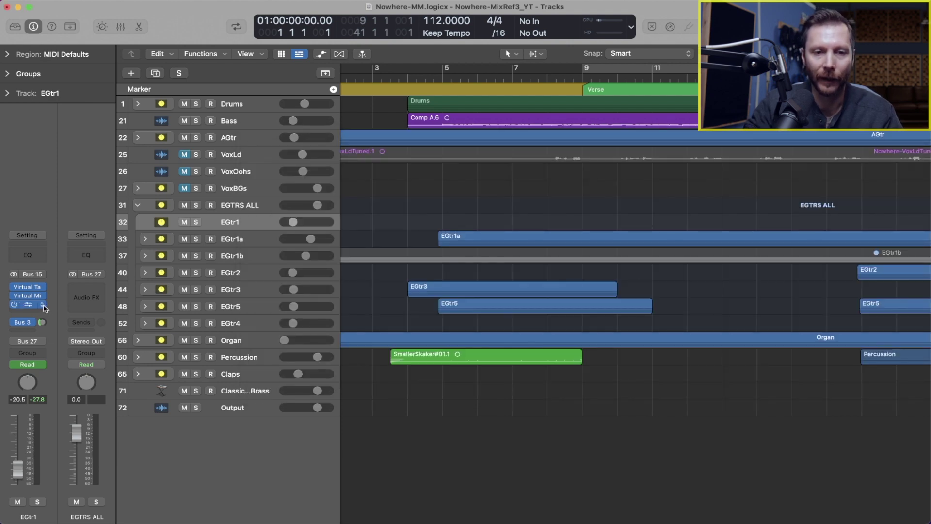
# Step: Remove EGtr1's Pedalboard and browse Stompboxes > Modulation > Total Tremolo > Stereo for that slot
pyautogui.click(43, 305)
pyautogui.click(66, 233)
pyautogui.click(41, 315)
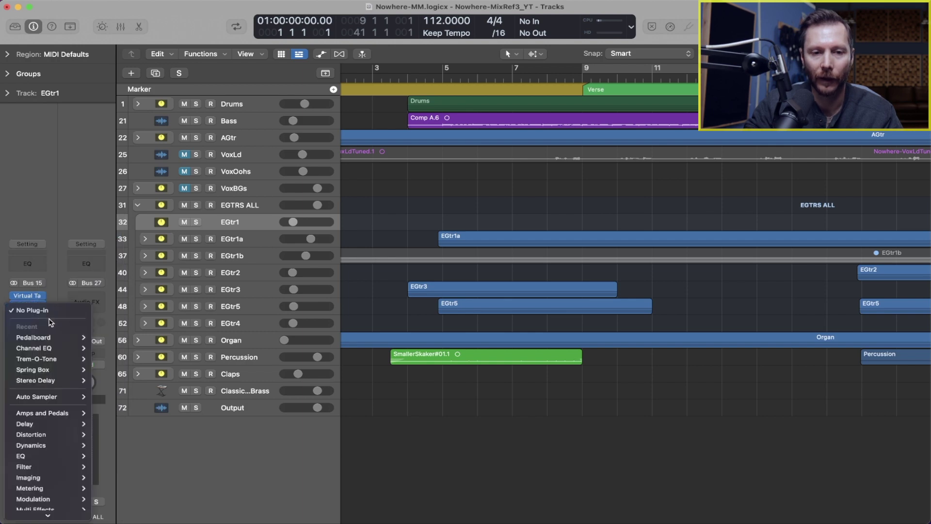
pyautogui.moveTo(51, 423)
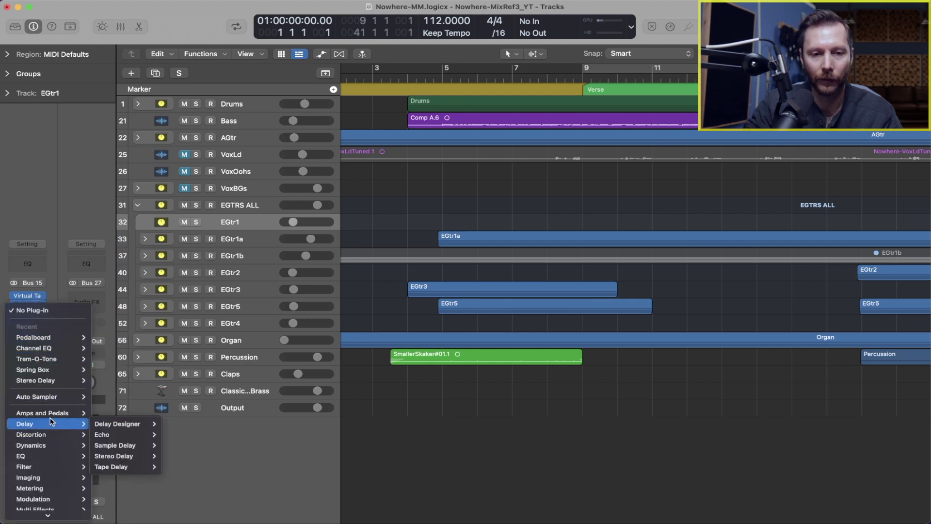
pyautogui.moveTo(145, 446)
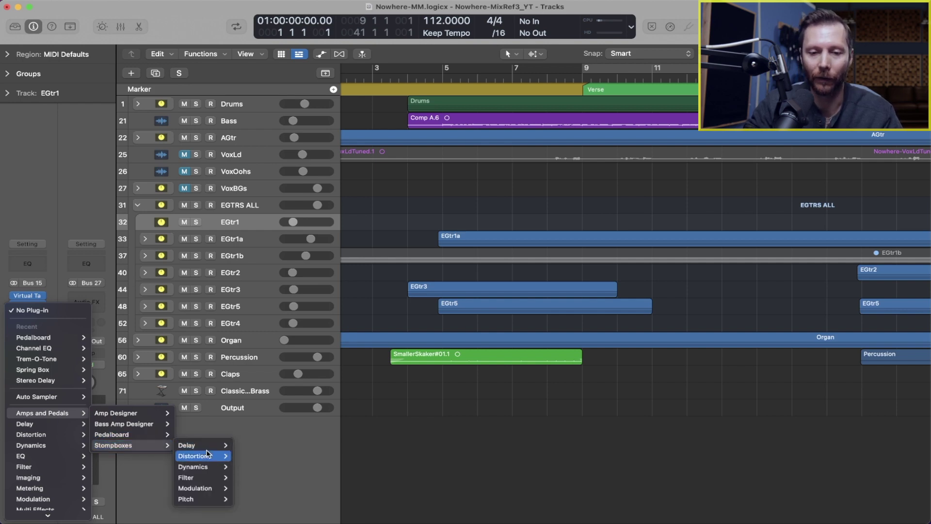
pyautogui.moveTo(206, 459)
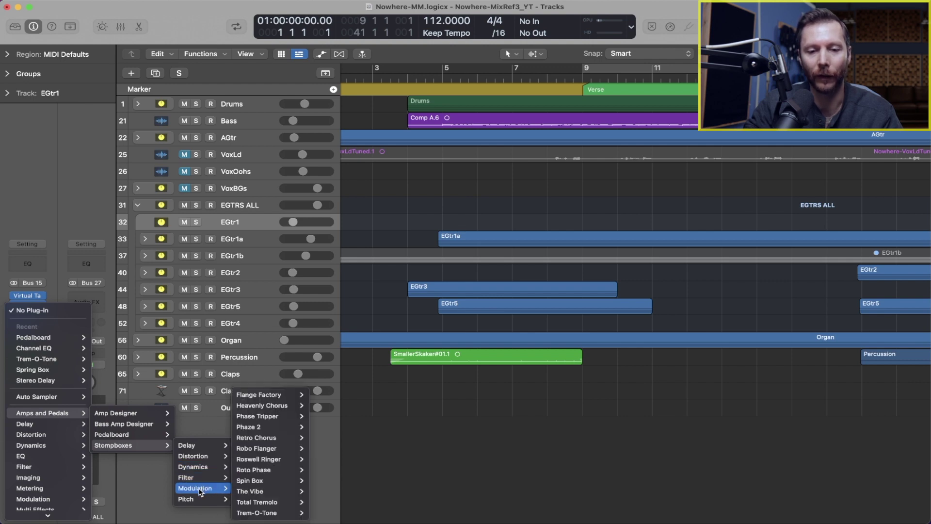
pyautogui.moveTo(200, 498)
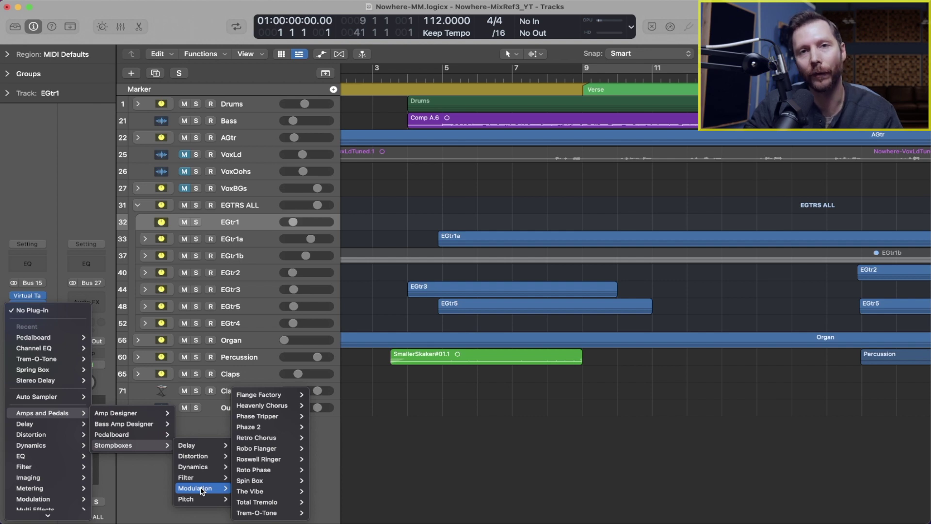
pyautogui.moveTo(286, 502)
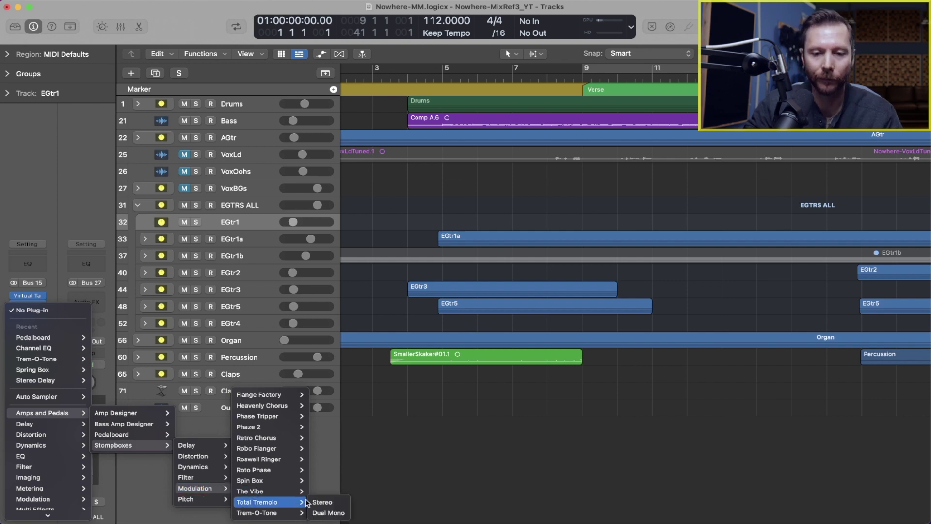
# Step: Insert the stereo Total Tremolo stompbox on EGtr1, then move its window aside and close it
pyautogui.click(324, 502)
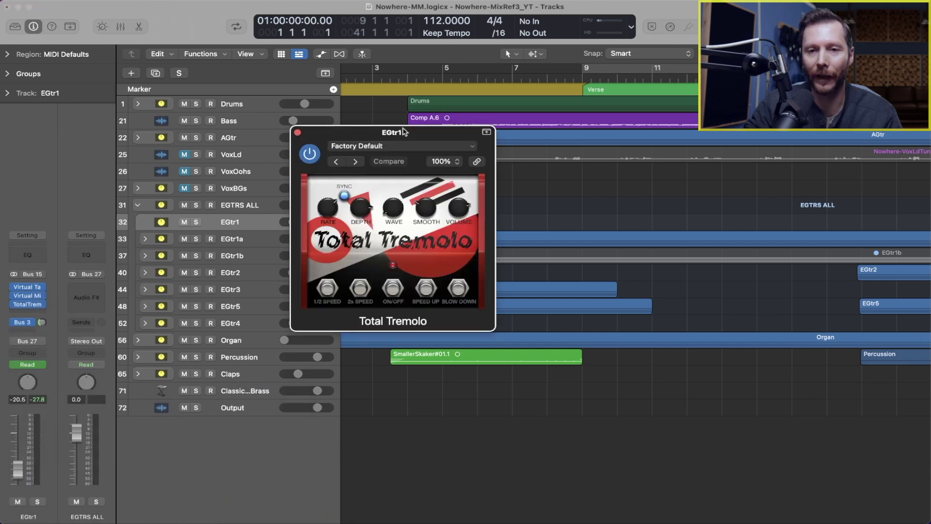
pyautogui.moveTo(396, 134); pyautogui.dragTo(601, 222)
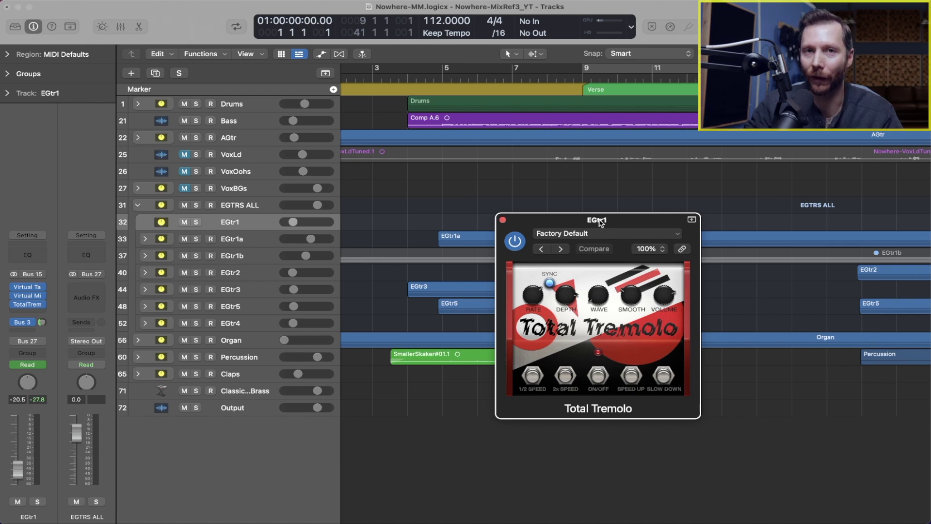
pyautogui.click(503, 219)
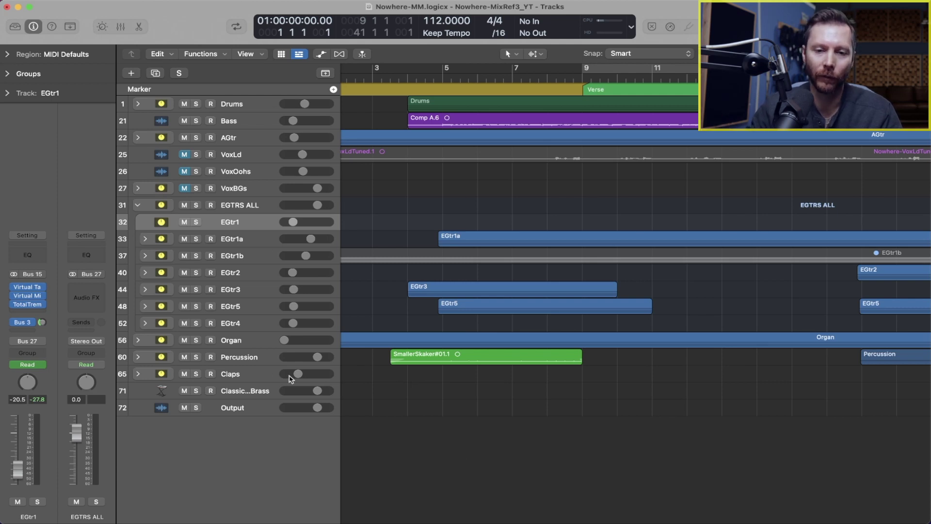
# Step: Select the Classic 80s Synth Brass track, view its Alchemy instrument, then close that window
pyautogui.click(256, 392)
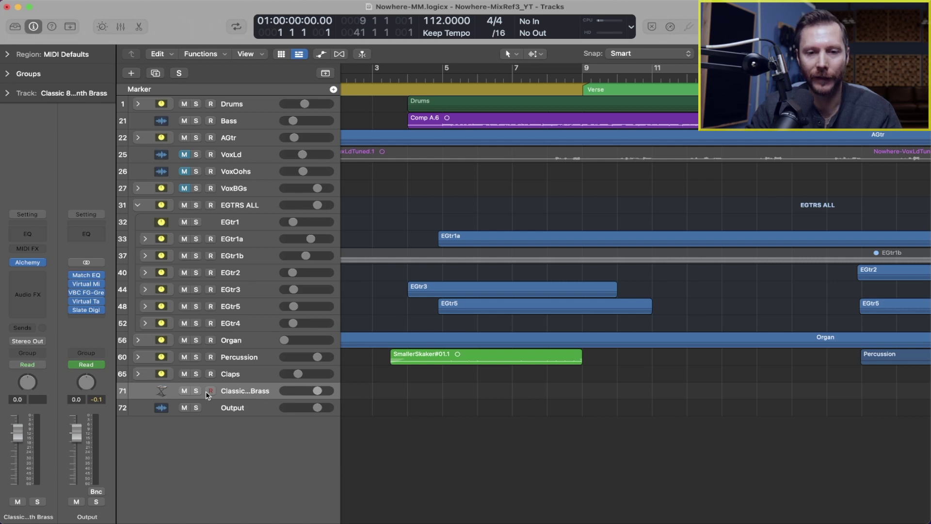
pyautogui.click(31, 265)
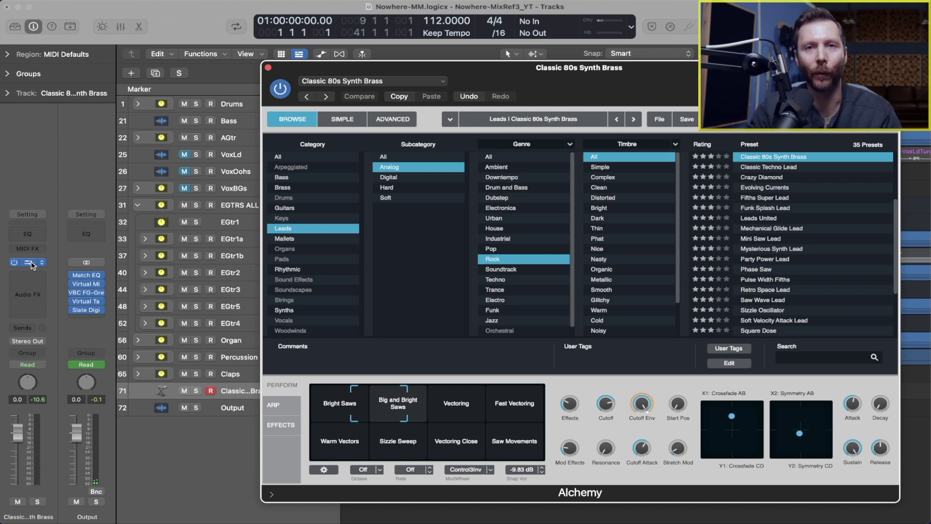
pyautogui.click(268, 68)
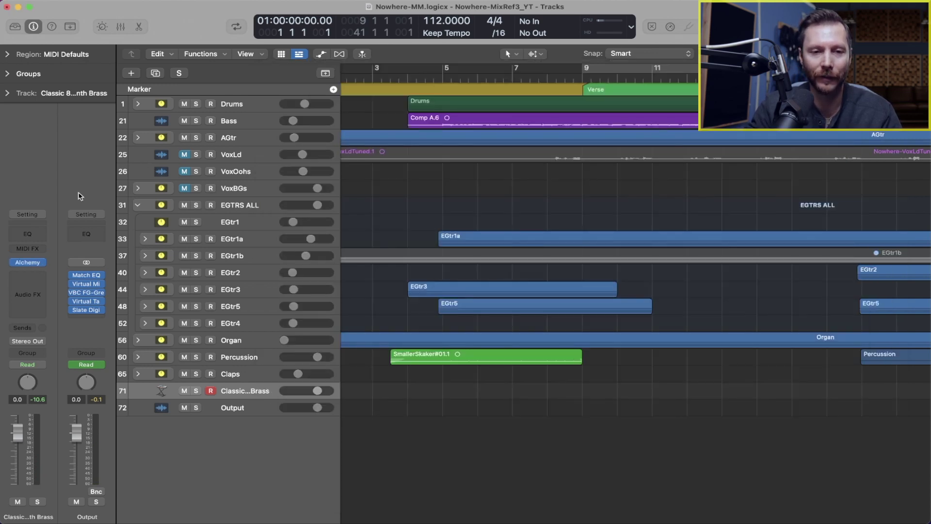
# Step: Add an Arpeggiator MIDI effect to the brass track with the Classic Cycle 03 preset
pyautogui.click(35, 249)
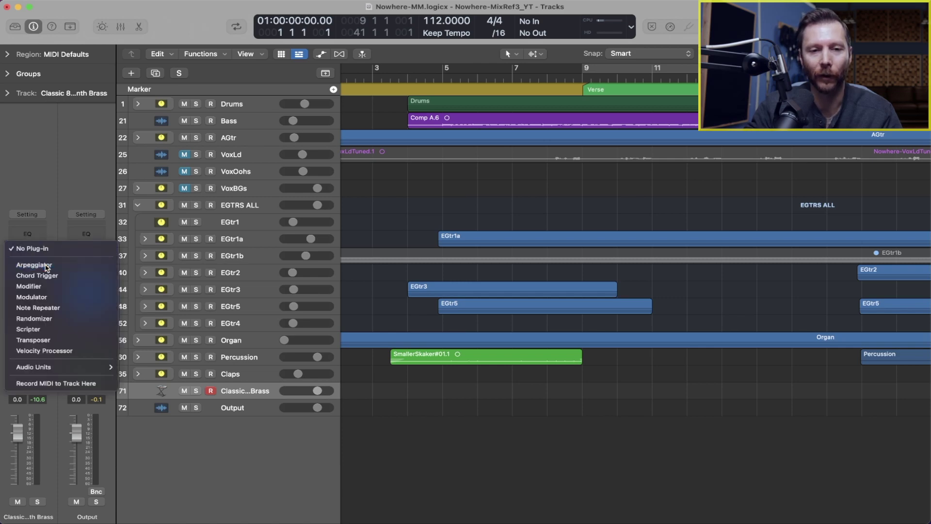
pyautogui.click(37, 265)
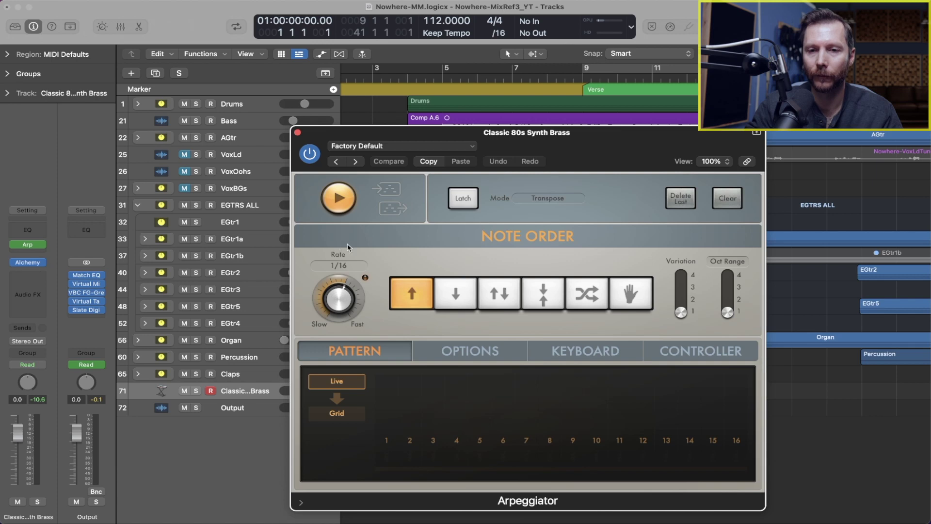
pyautogui.click(444, 147)
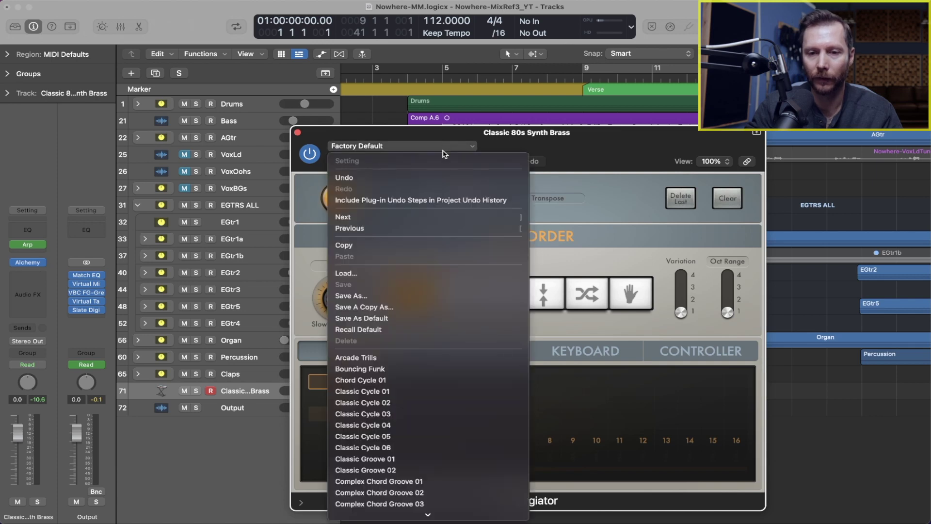
pyautogui.click(402, 415)
pyautogui.moveTo(489, 139); pyautogui.dragTo(440, 88)
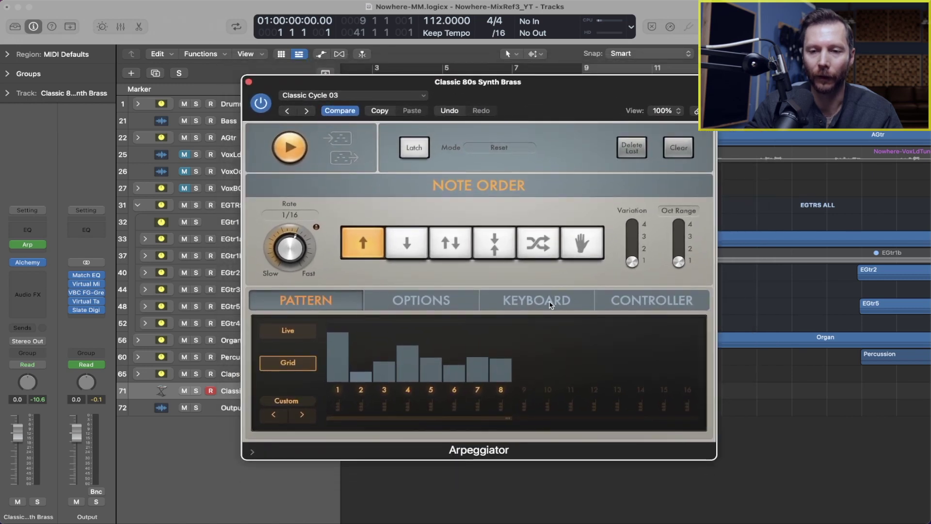
# Step: Show the Arpeggiator's Keyboard settings: input snap linked to rate, key C, chromatic scale
pyautogui.click(553, 303)
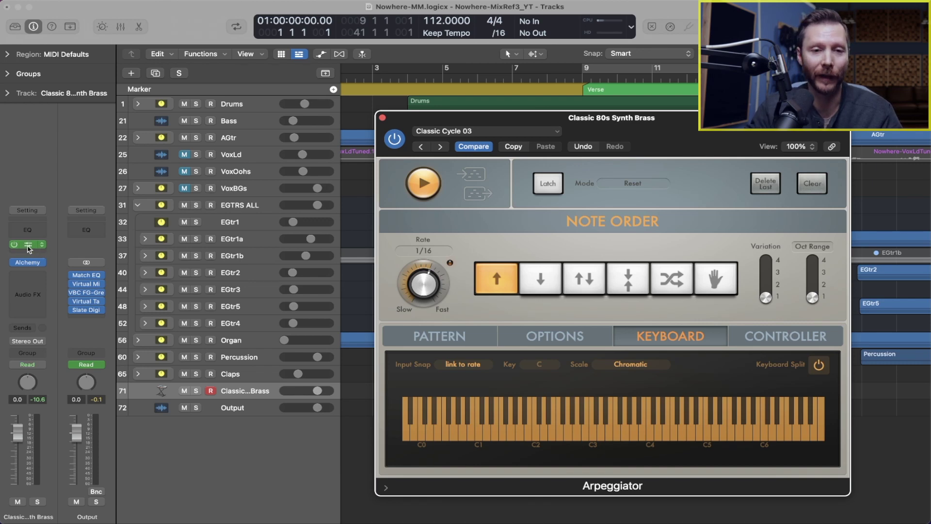
# Step: Set Record MIDI to Track Here after the Arp, then close the Arpeggiator window
pyautogui.click(41, 252)
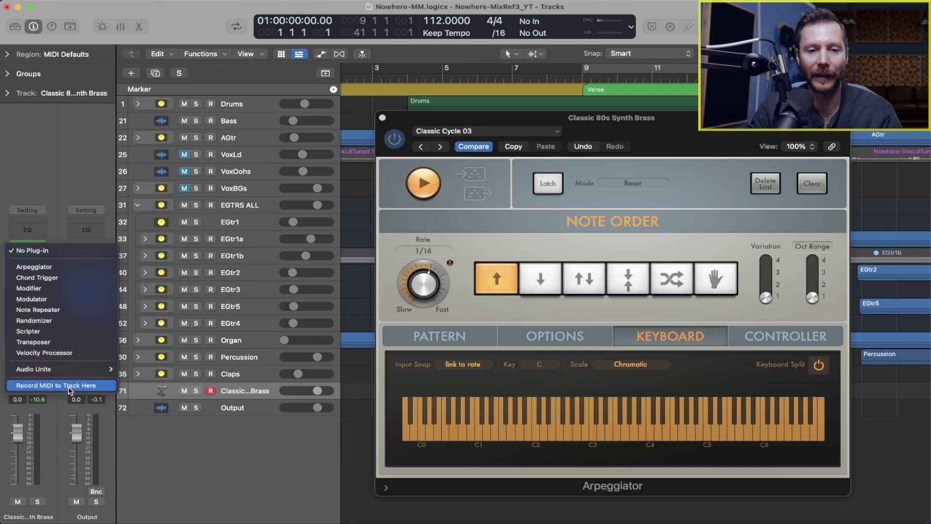
pyautogui.click(88, 387)
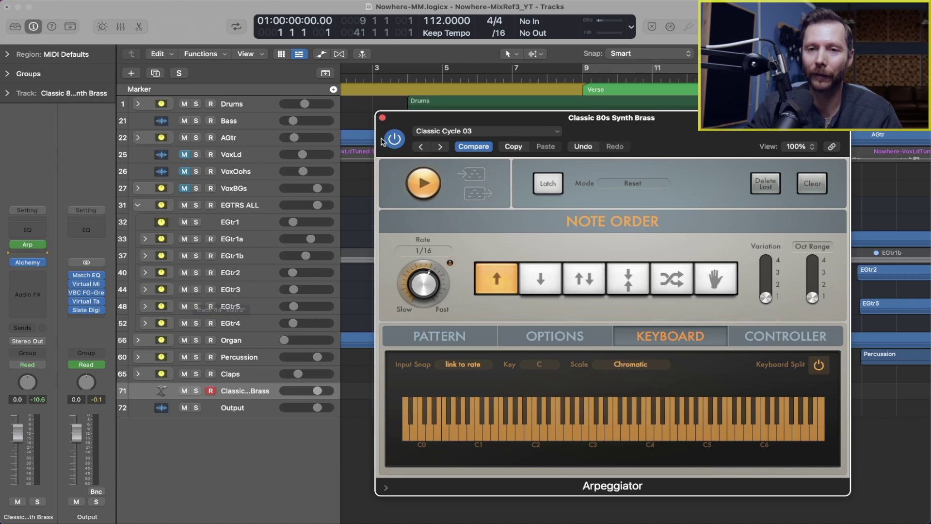
pyautogui.click(383, 118)
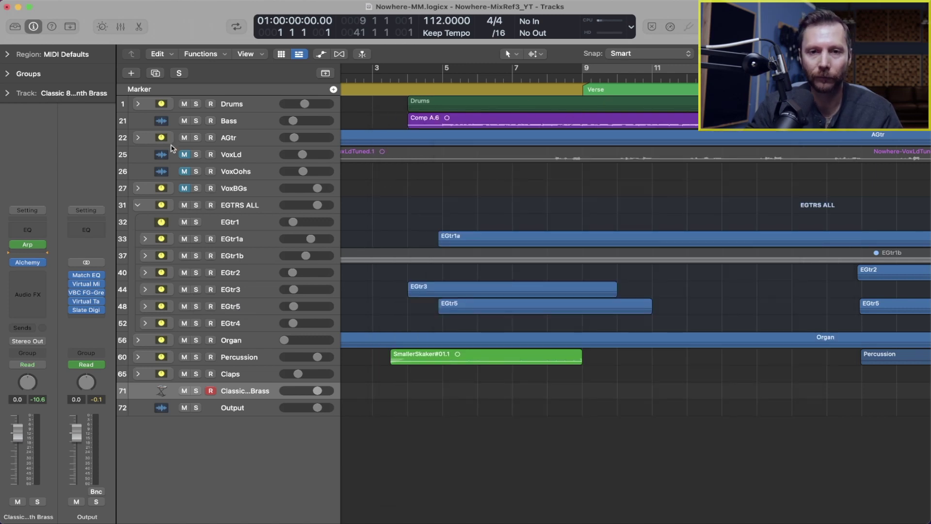
# Step: Solo Drums, Bass and the synth brass track, then start recording from bar 9
pyautogui.click(196, 105)
pyautogui.click(196, 121)
pyautogui.click(196, 391)
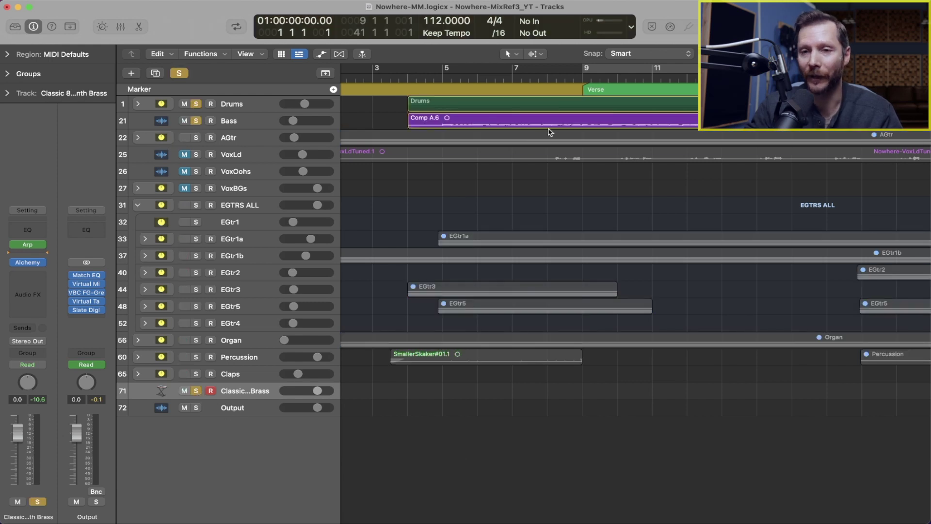
pyautogui.click(584, 81)
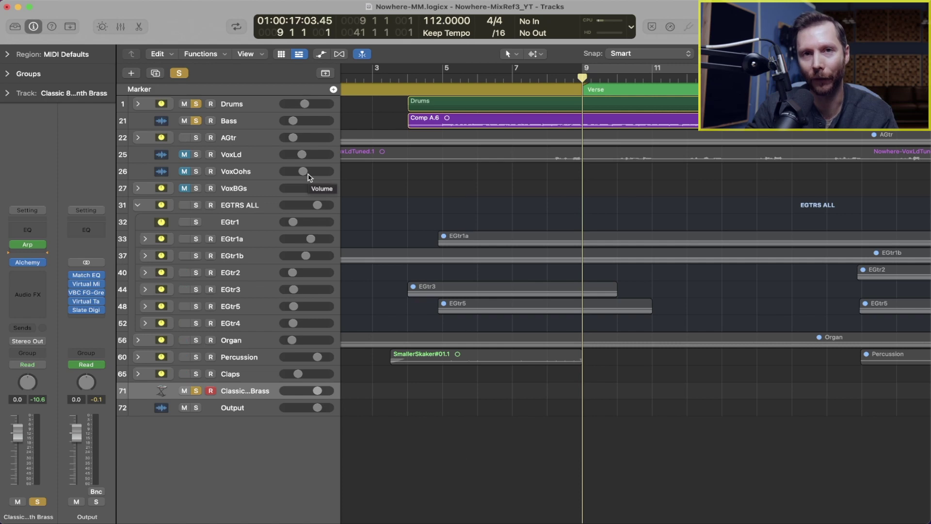
pyautogui.press('space')
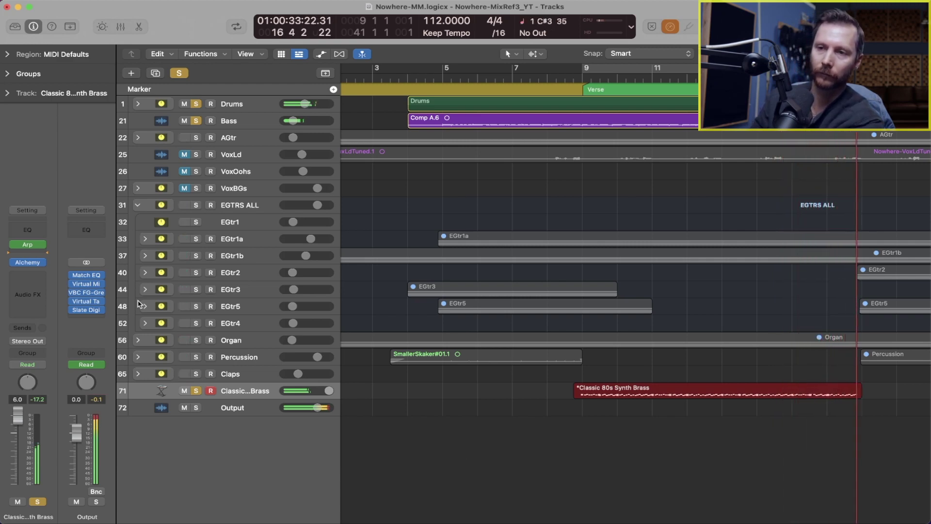
# Step: Stop recording and inspect the new brass region in the Piano Roll, selecting two notes near bar 11
pyautogui.press('space')
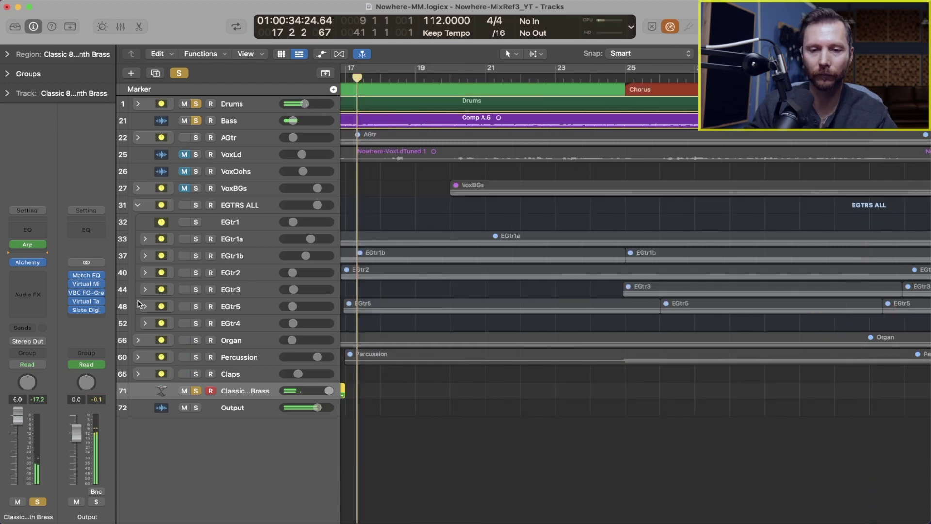
pyautogui.hscroll(-8, 422, 413)
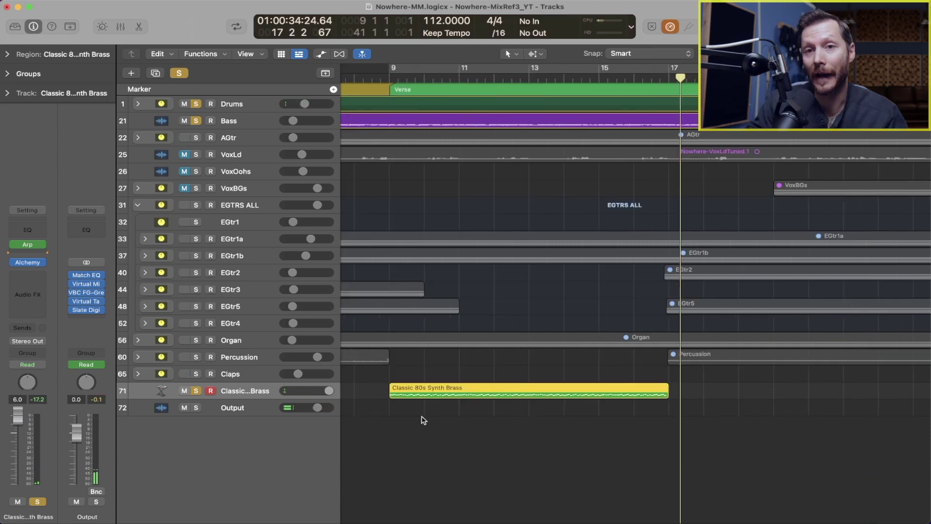
pyautogui.doubleClick(432, 386)
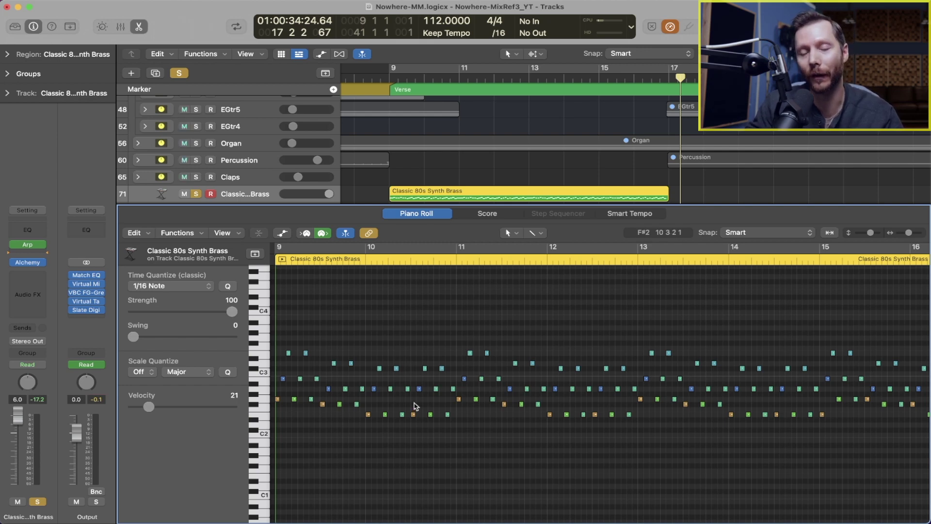
pyautogui.moveTo(459, 338); pyautogui.dragTo(480, 376)
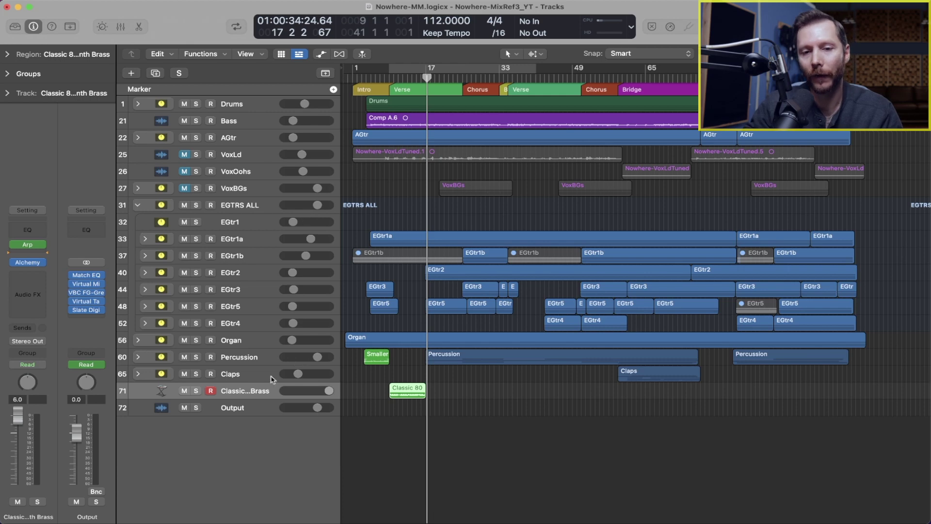
# Step: Select the Output track and list its Factory channel strip settings
pyautogui.click(234, 411)
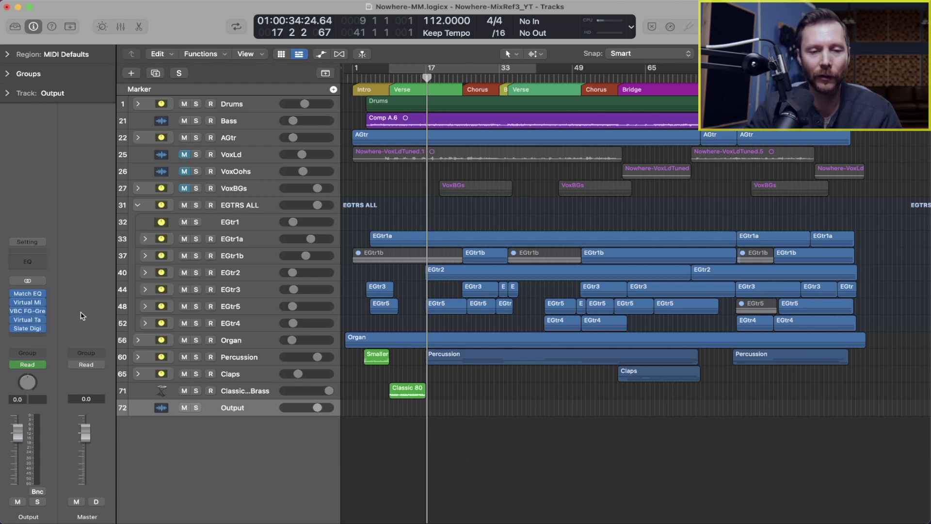
pyautogui.click(29, 242)
pyautogui.moveTo(49, 437)
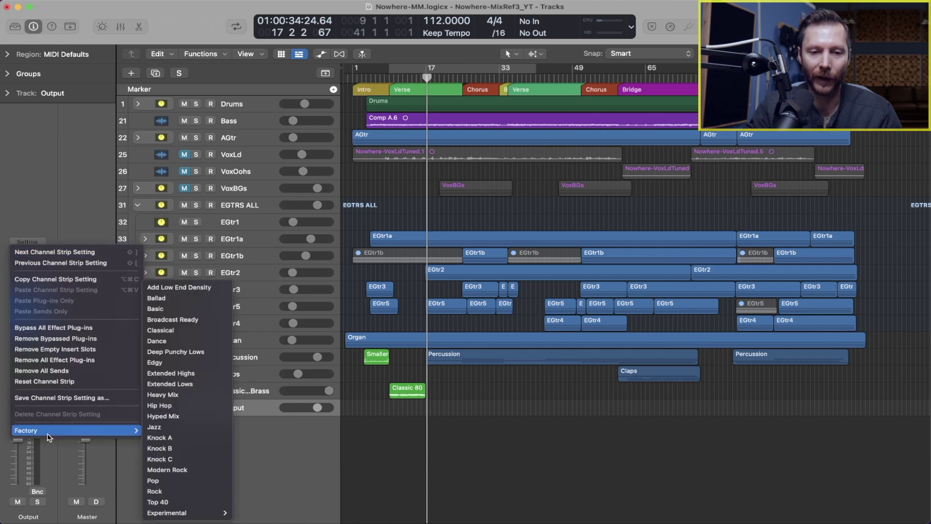
# Step: Apply Knock A to Output and open its Gain, Phat FX, Multipressor, Channel EQ and Limiter windows
pyautogui.click(178, 438)
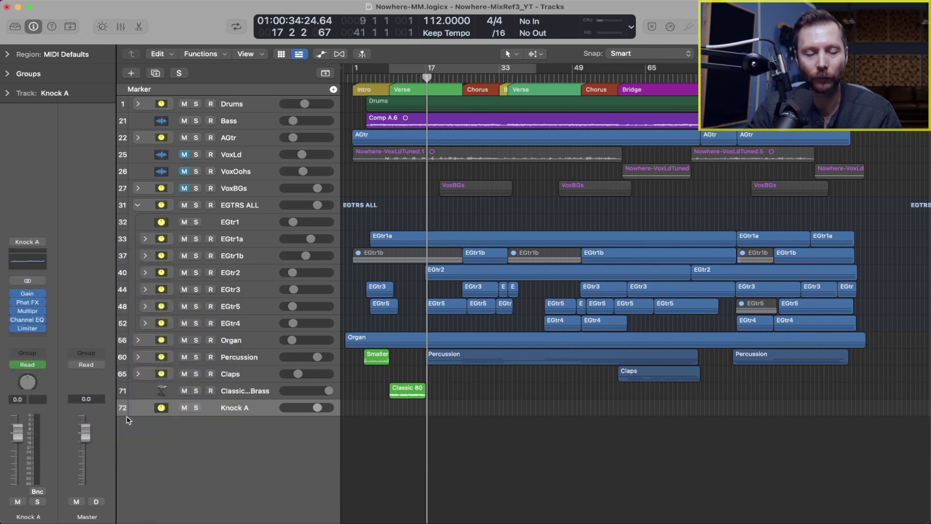
pyautogui.click(28, 297)
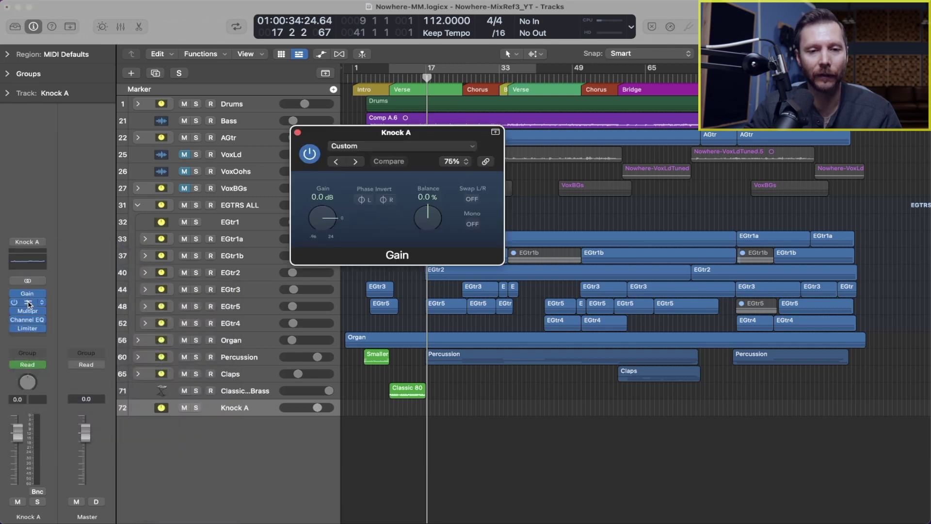
pyautogui.click(28, 304)
pyautogui.click(29, 312)
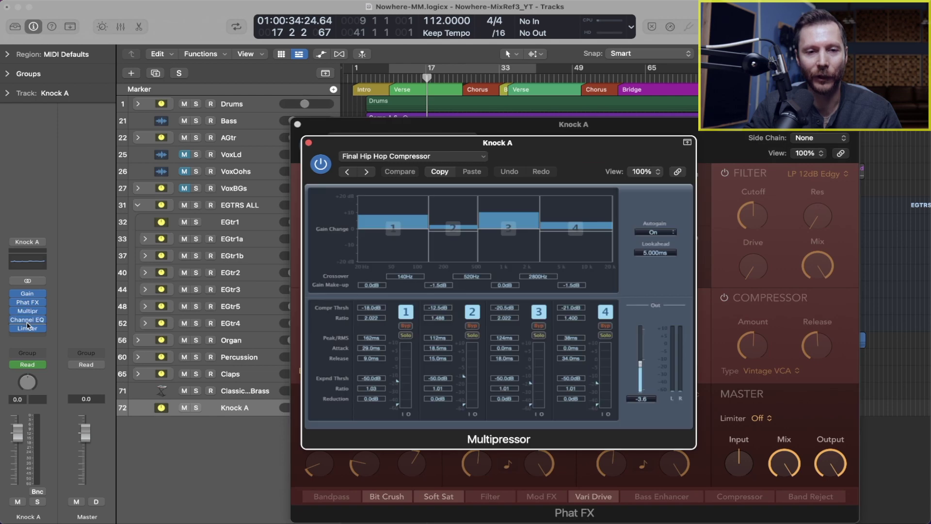
pyautogui.click(29, 320)
pyautogui.click(31, 328)
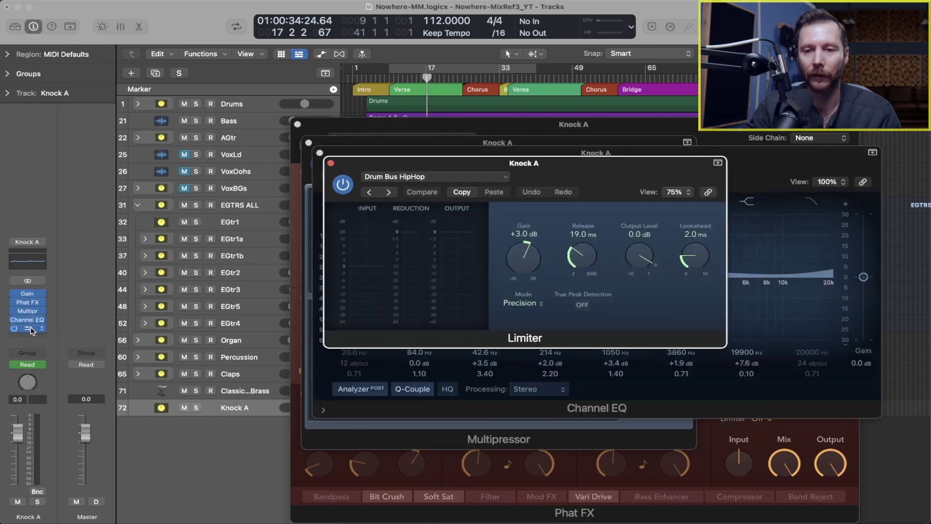